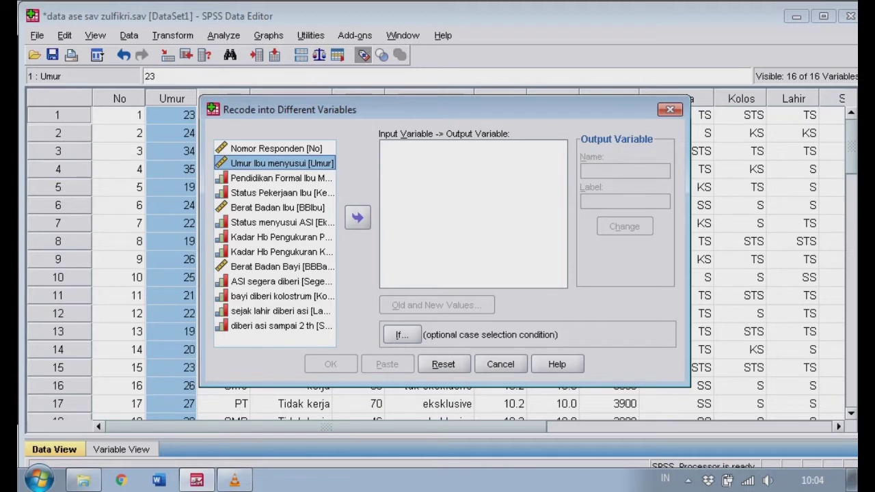
Add the Umur variable to the recode list and enter umur1 as the output variable name.
{"action": "left_click", "coordinate": [358, 218]}
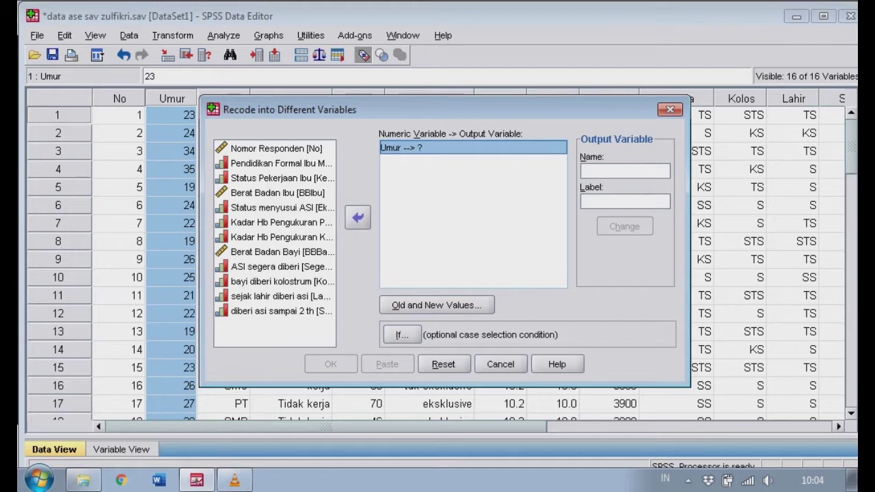
{"action": "left_click", "coordinate": [625, 171]}
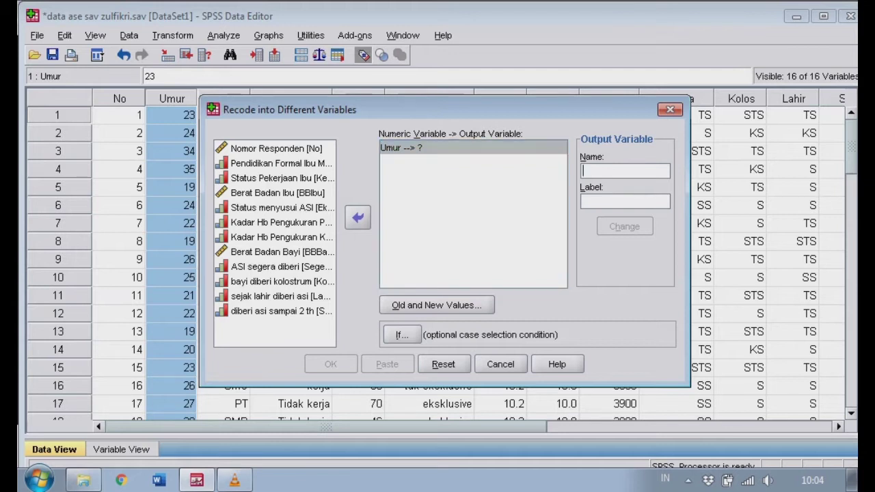
{"action": "type", "text": "umur"}
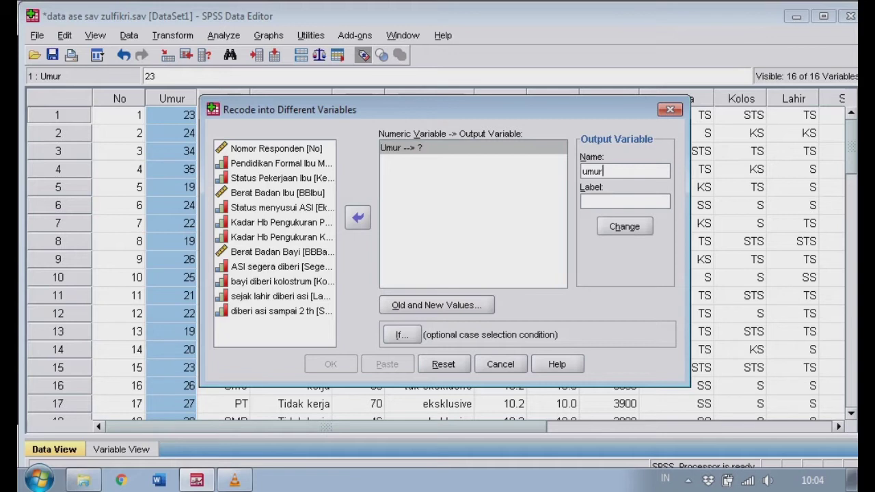
{"action": "type", "text": "1"}
Open the old and new value definitions for Umur and set the new value to 1.
{"action": "key", "text": "alt+o"}
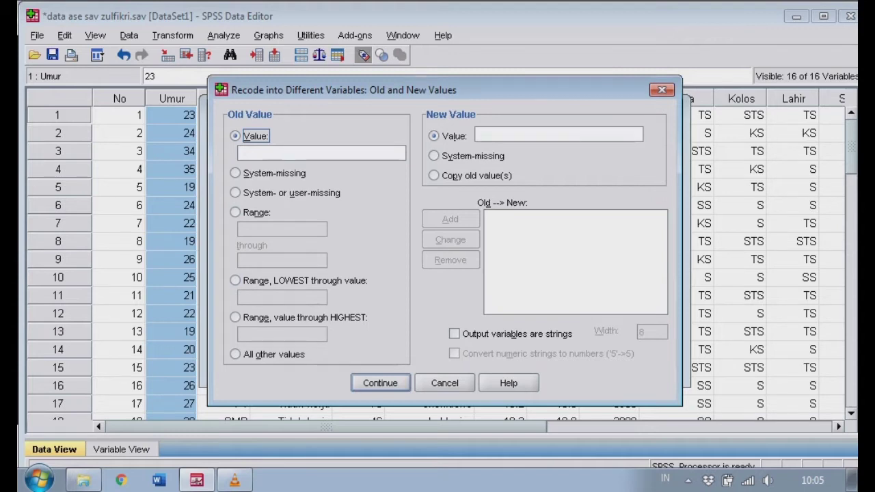
{"action": "left_click", "coordinate": [236, 212]}
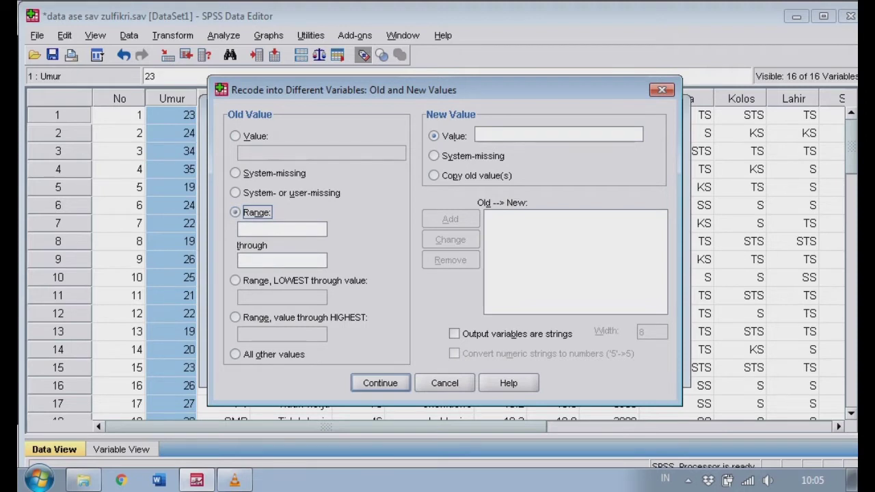
{"action": "left_click", "coordinate": [527, 134]}
{"action": "type", "text": "1"}
{"action": "left_click", "coordinate": [282, 230]}
{"action": "type", "text": "19"}
{"action": "key", "text": "BackSpace"}
{"action": "type", "text": "1"}
{"action": "double_click", "coordinate": [244, 229]}
{"action": "key", "text": "BackSpace"}
{"action": "type", "text": "19"}
{"action": "key", "text": "BackSpace"}
{"action": "key", "text": "BackSpace"}
Add a recode rule that maps the lowest value through 19 to the entered new value 1.
{"action": "left_click", "coordinate": [235, 280]}
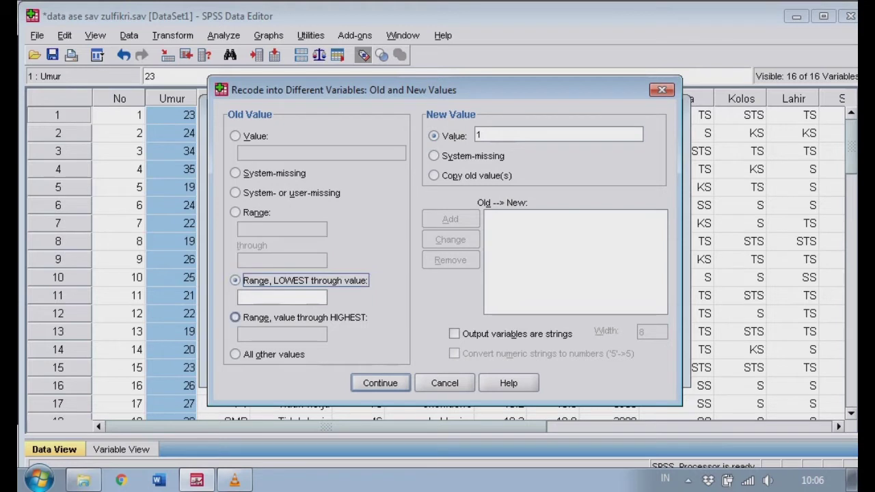
{"action": "left_click", "coordinate": [276, 297]}
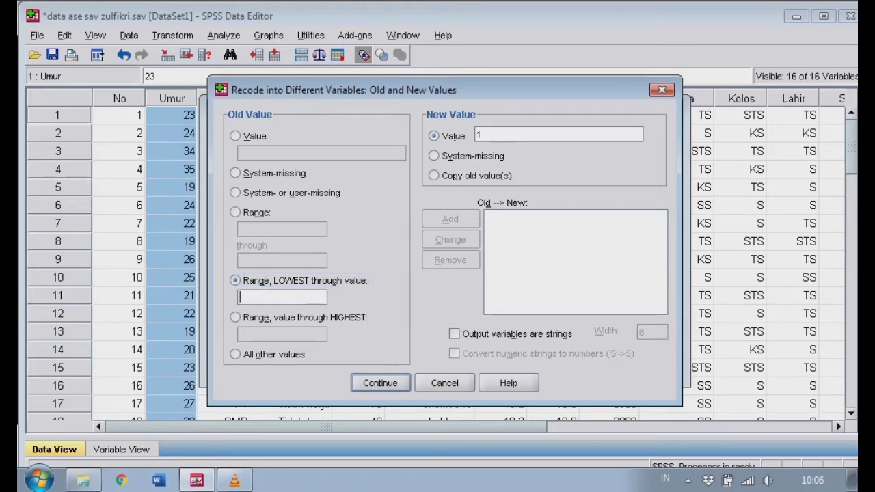
{"action": "type", "text": "19"}
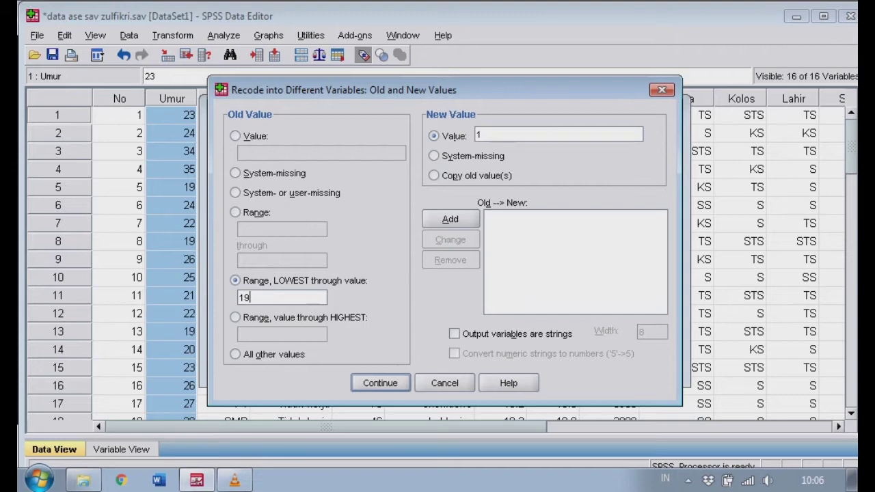
{"action": "key", "text": "alt+a"}
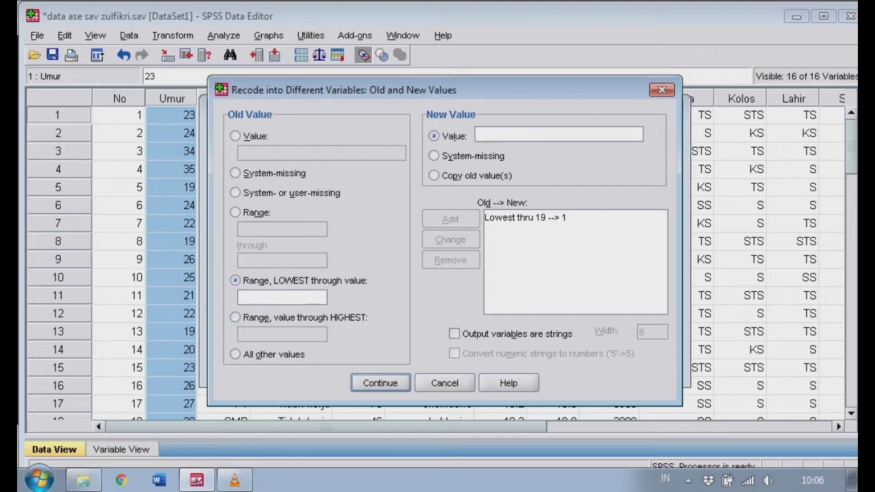
Add a recode rule that maps the range 20 through 30 to the new value 2.
{"action": "left_click", "coordinate": [235, 213]}
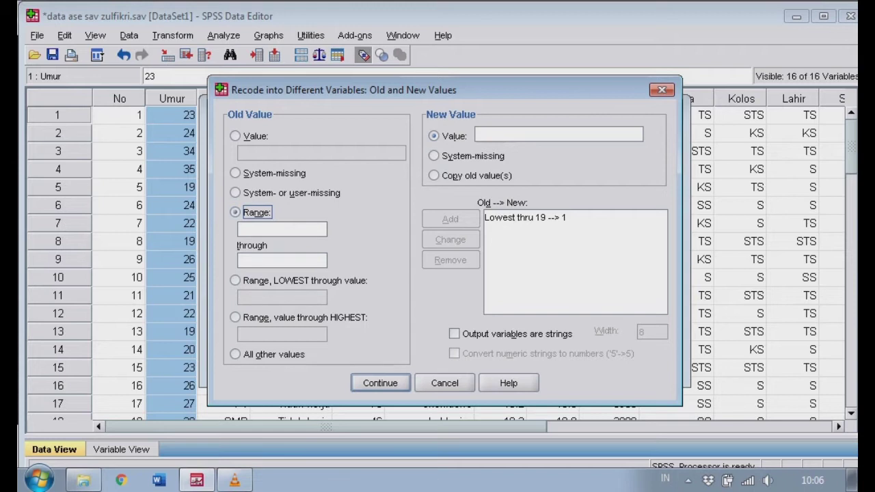
{"action": "left_click", "coordinate": [273, 230]}
{"action": "type", "text": "20"}
{"action": "left_click", "coordinate": [274, 260]}
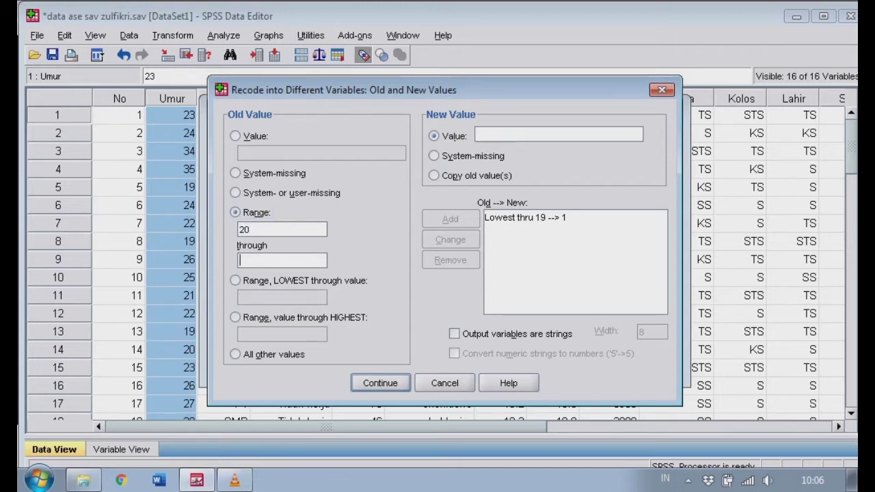
{"action": "type", "text": "30"}
{"action": "left_click", "coordinate": [477, 134]}
{"action": "type", "text": "2"}
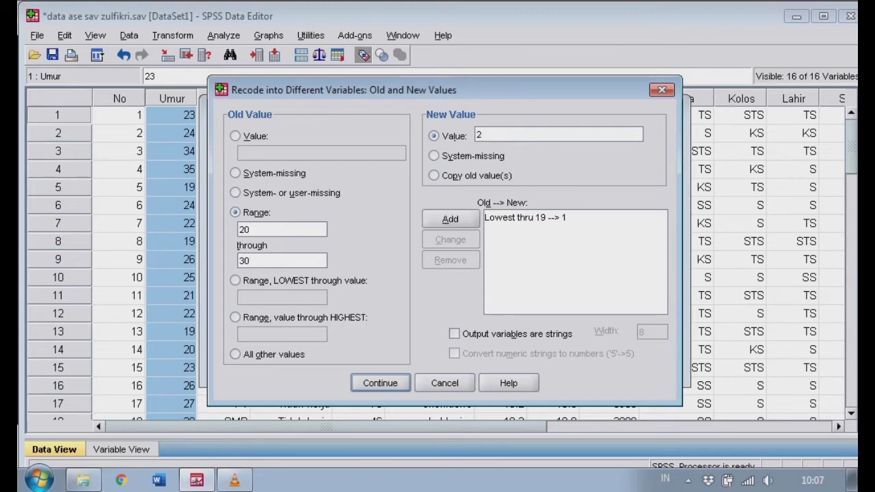
{"action": "key", "text": "Return"}
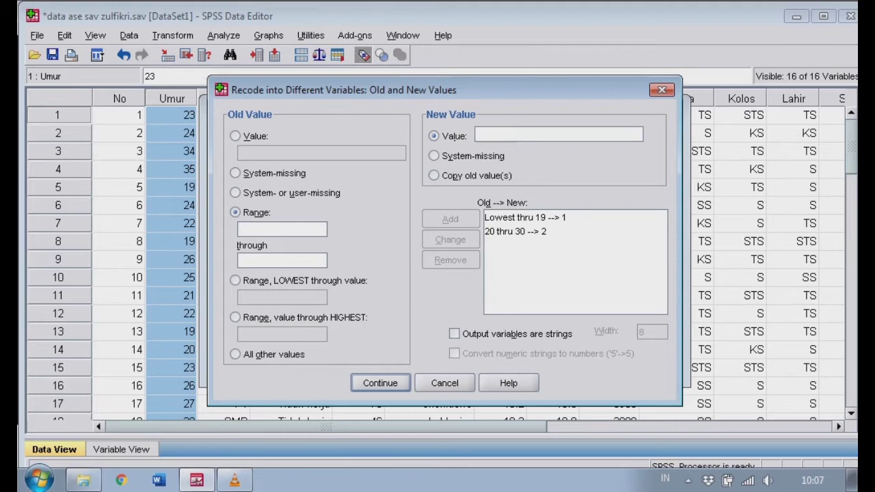
Add a recode rule mapping 31 through the highest value to 3 and accept the old and new value definitions.
{"action": "left_click", "coordinate": [236, 317]}
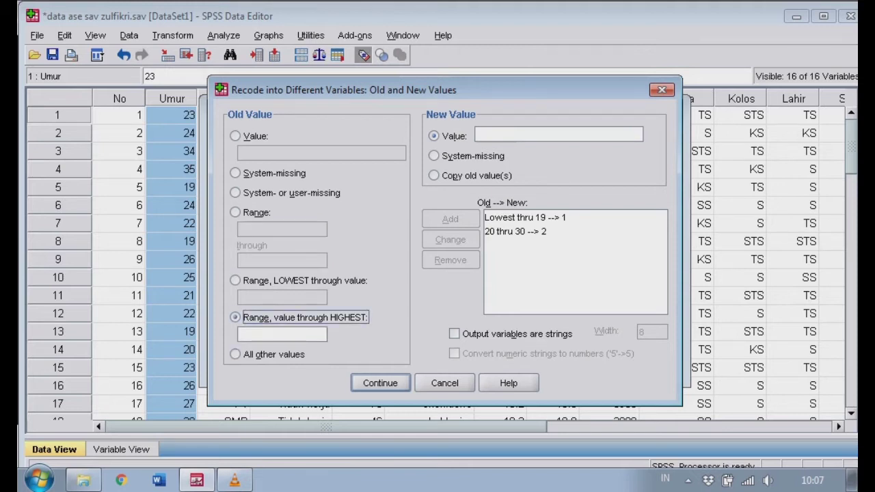
{"action": "left_click", "coordinate": [282, 334]}
{"action": "type", "text": "31"}
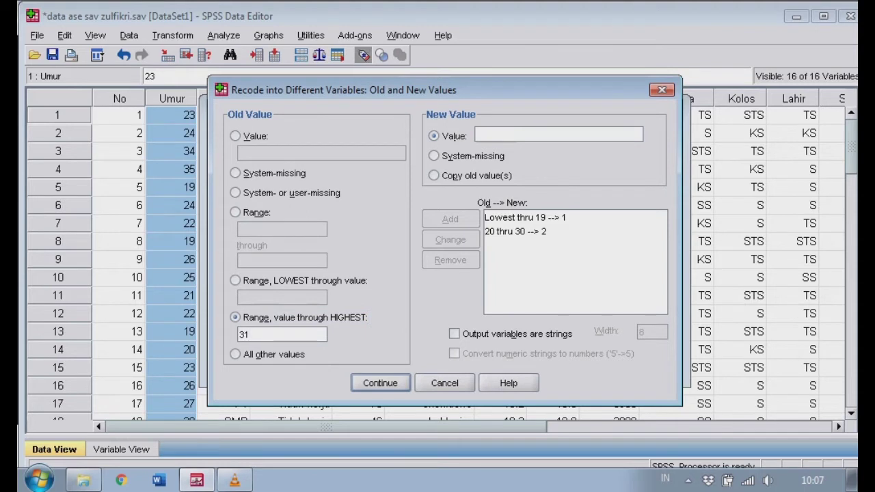
{"action": "left_click", "coordinate": [558, 135]}
{"action": "type", "text": "3"}
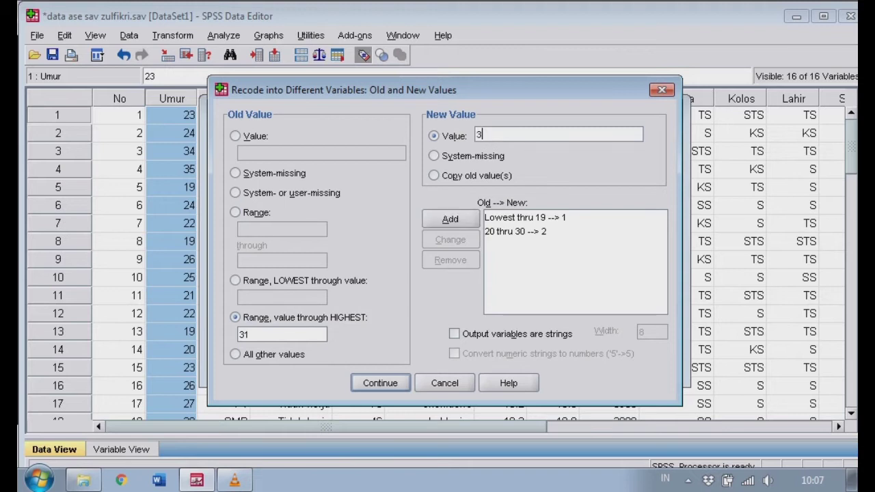
{"action": "key", "text": "alt+a"}
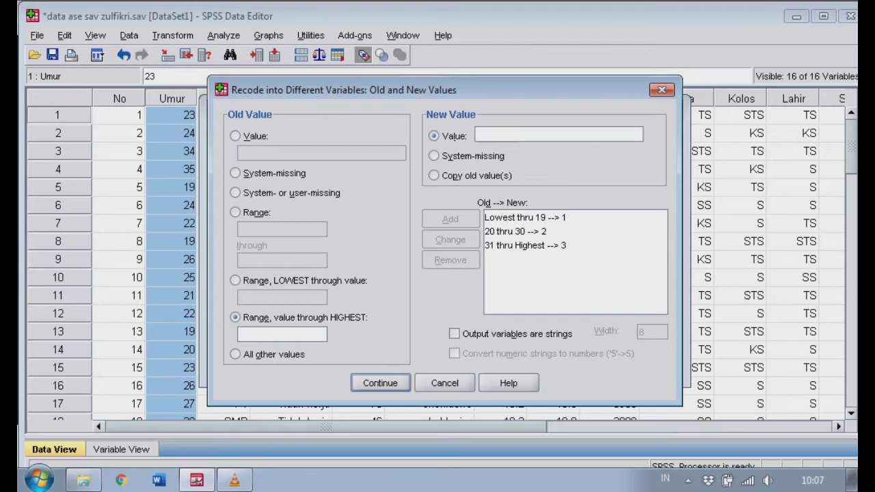
{"action": "key", "text": "Return"}
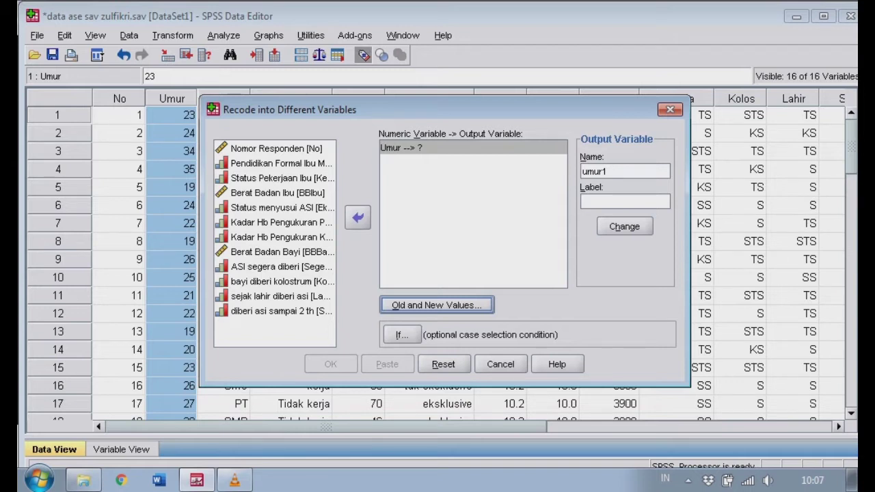
Assign umur1 as the output variable for Umur, leaving its label empty, and run the recode.
{"action": "left_click", "coordinate": [624, 202]}
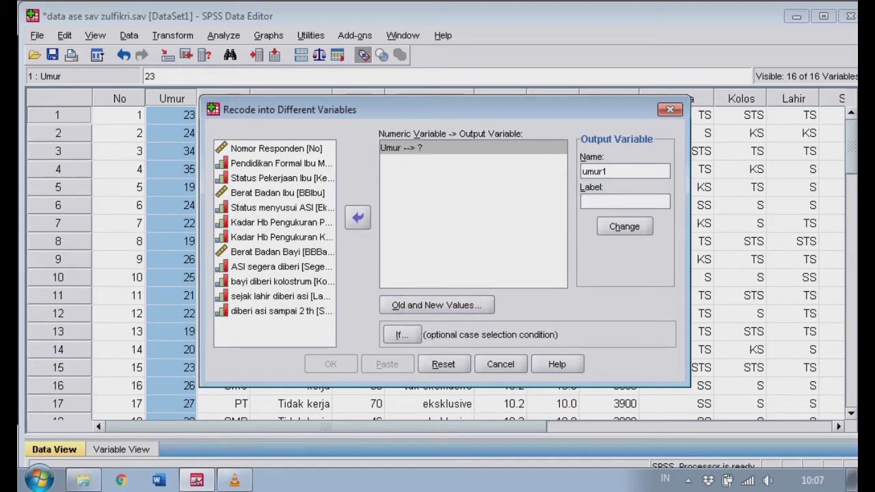
{"action": "left_click", "coordinate": [437, 147]}
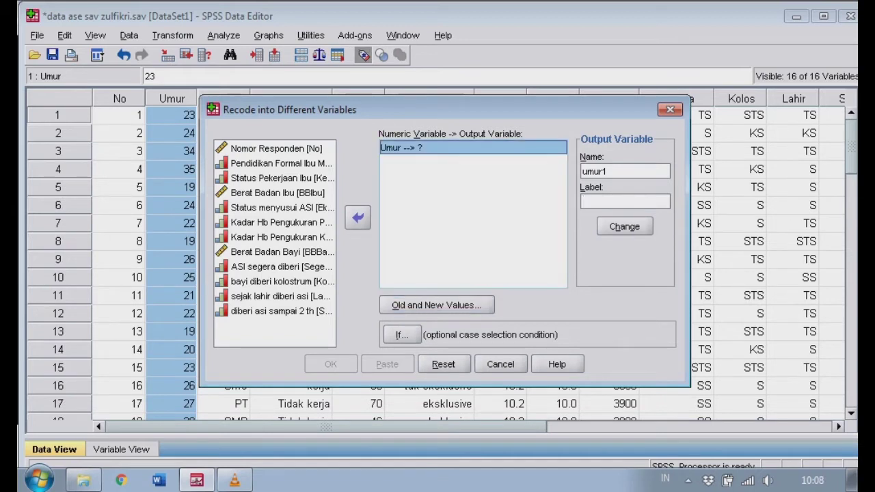
{"action": "left_click", "coordinate": [625, 201]}
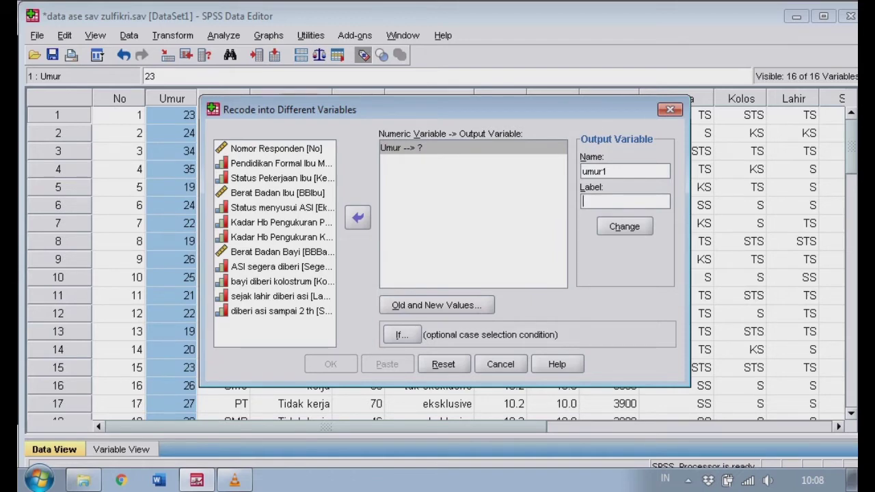
{"action": "left_click_drag", "start_coordinate": [444, 110], "coordinate": [328, 190]}
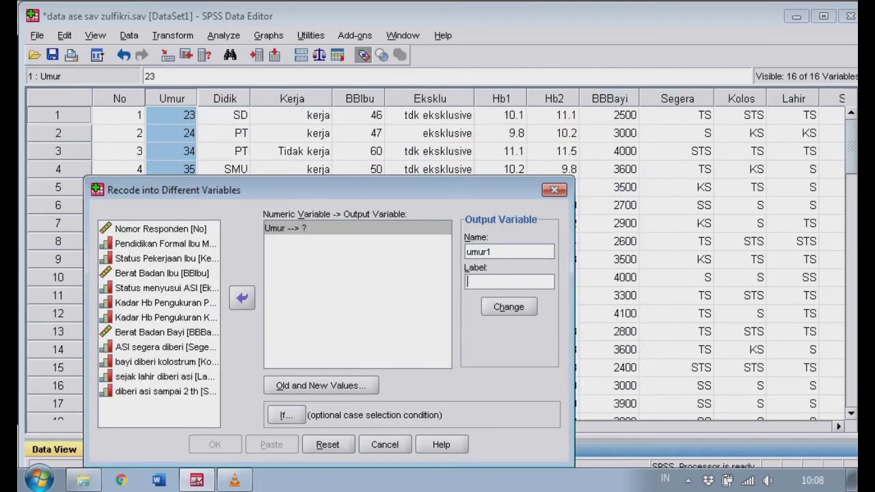
{"action": "left_click", "coordinate": [711, 427]}
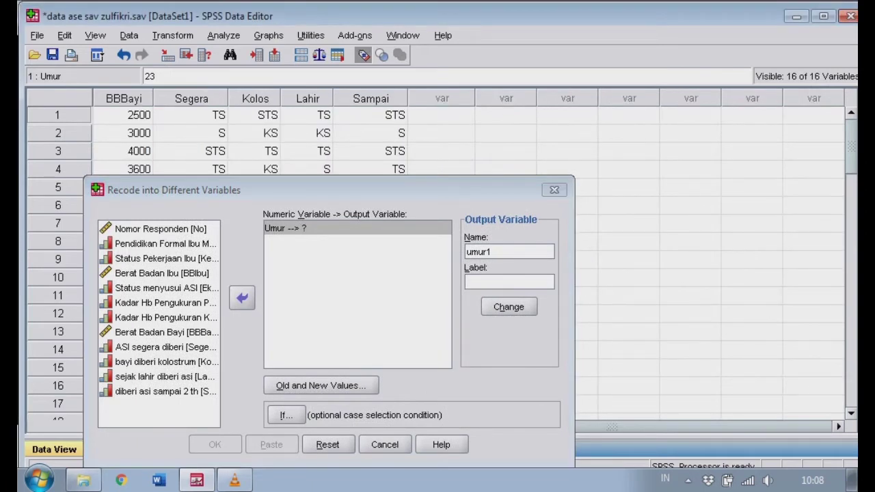
{"action": "left_click_drag", "start_coordinate": [328, 190], "coordinate": [397, 79]}
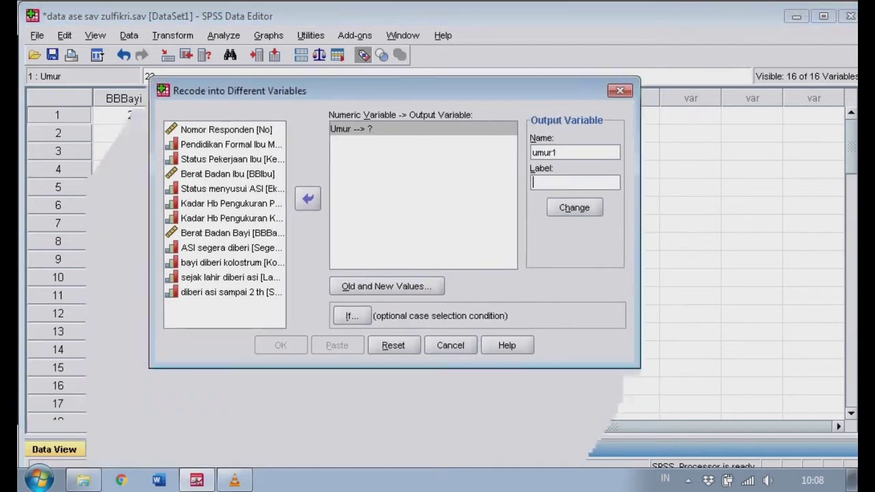
{"action": "key", "text": "alt+a"}
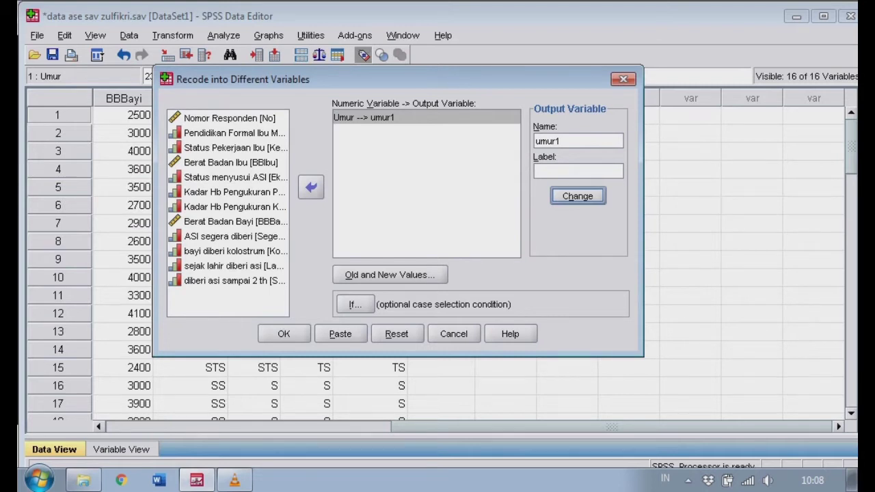
{"action": "key", "text": "Return"}
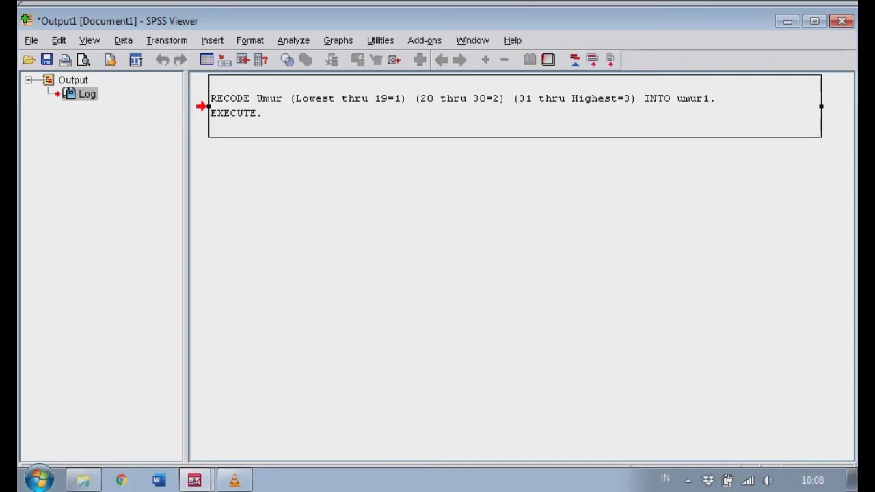
Return from the output viewer to the dataset and review the recoded values in the umur1 column.
{"action": "left_click", "coordinate": [472, 40]}
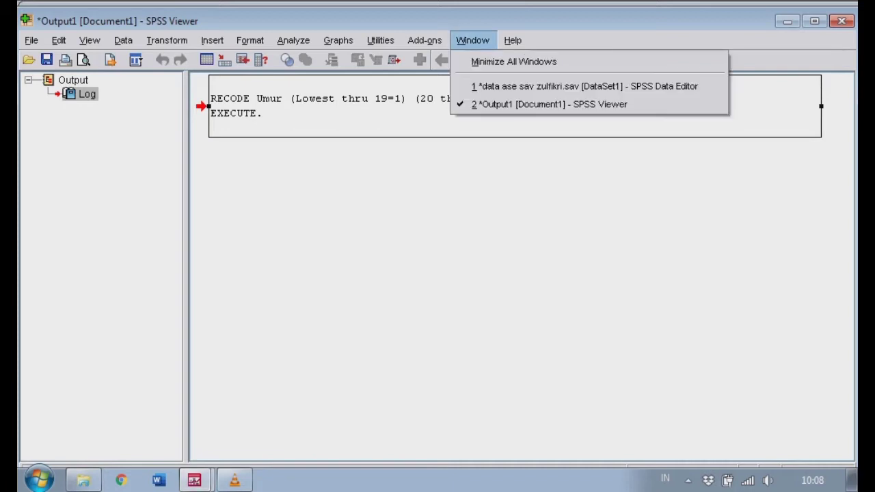
{"action": "left_click", "coordinate": [549, 104]}
{"action": "left_click", "coordinate": [473, 40]}
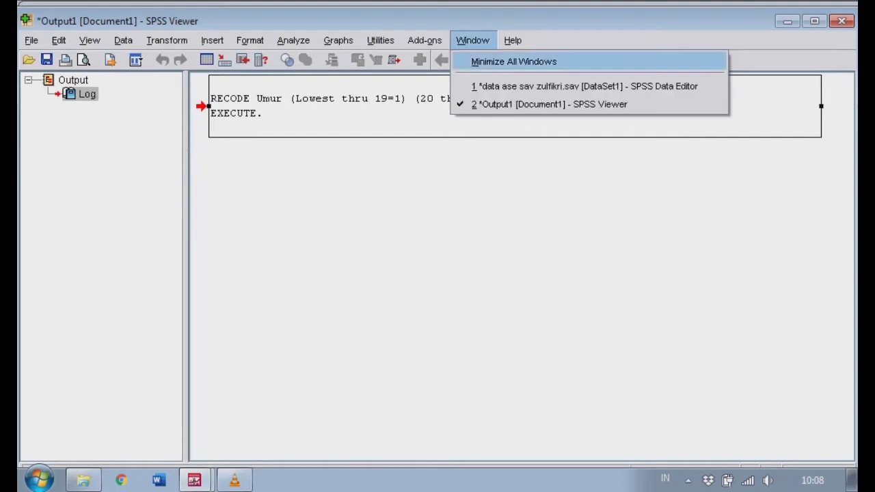
{"action": "left_click", "coordinate": [584, 86]}
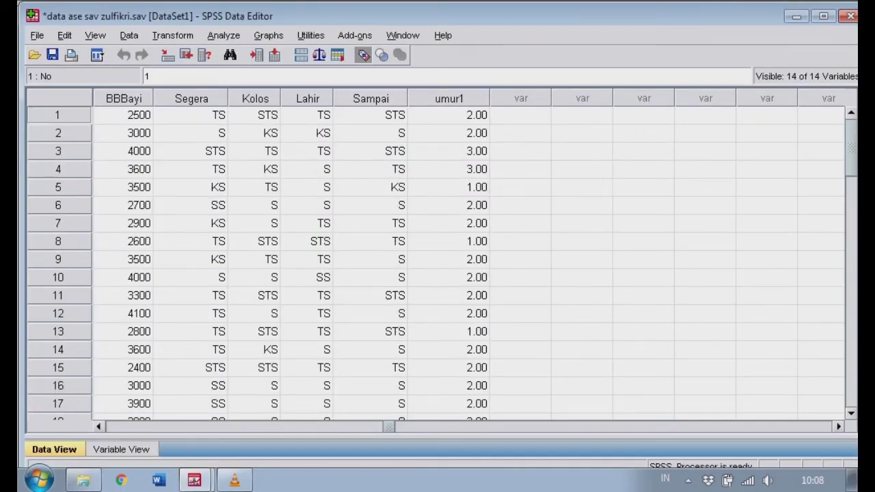
{"action": "scroll", "coordinate": [438, 260], "scroll_direction": "down", "scroll_amount": 16}
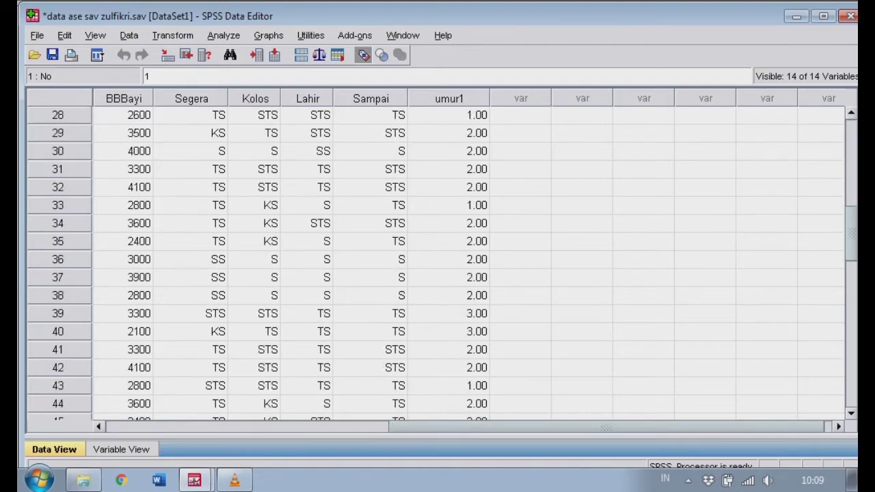
{"action": "scroll", "coordinate": [437, 260], "scroll_direction": "up", "scroll_amount": 4}
{"action": "scroll", "coordinate": [438, 259], "scroll_direction": "up", "scroll_amount": 12}
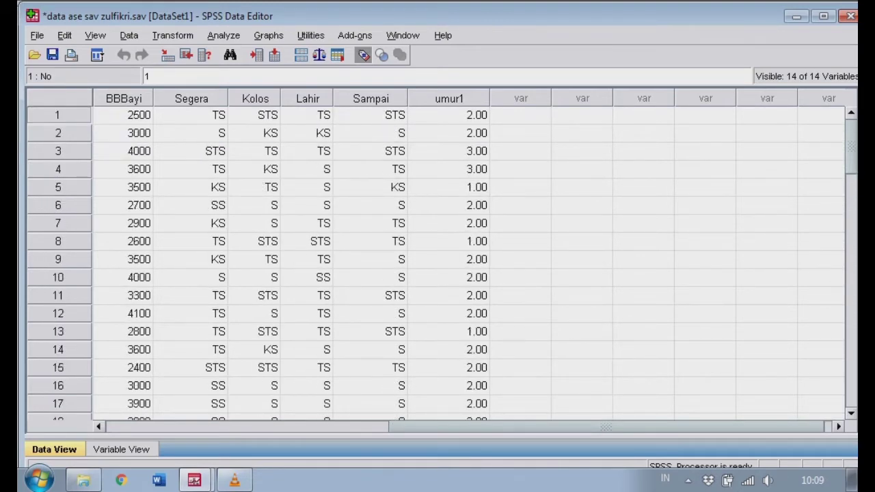
Set the decimals of the umur1 variable to 0 and return to the data values.
{"action": "left_click", "coordinate": [121, 449]}
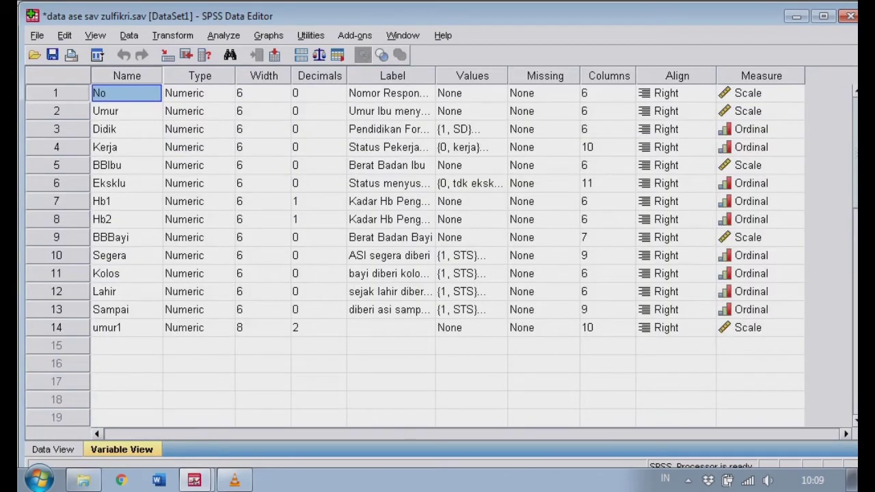
{"action": "left_click", "coordinate": [127, 328]}
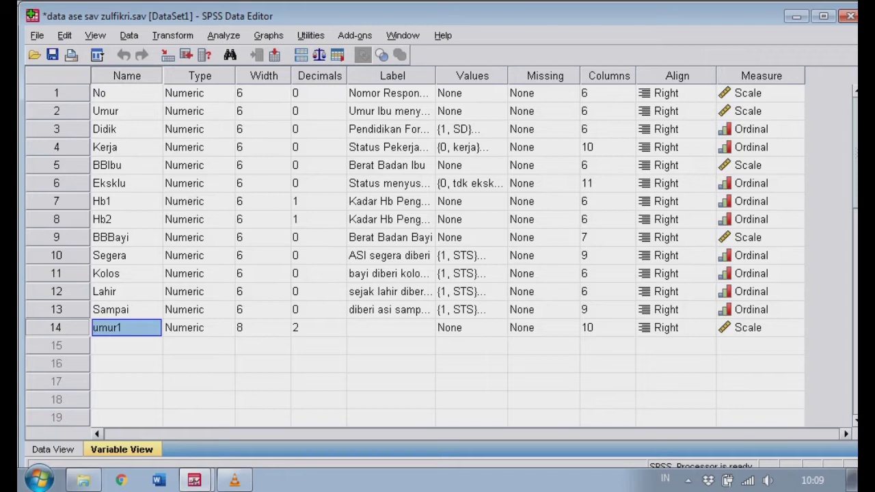
{"action": "left_click", "coordinate": [339, 324]}
{"action": "left_click", "coordinate": [338, 332]}
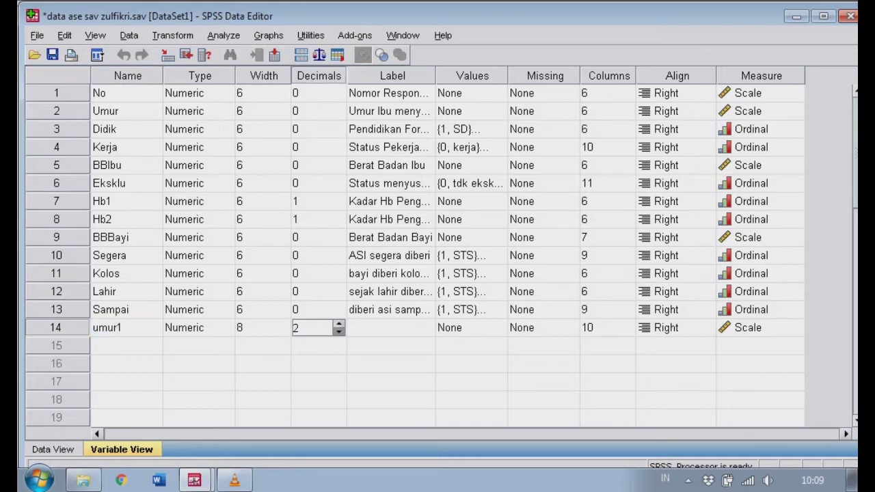
{"action": "left_click", "coordinate": [338, 332]}
{"action": "left_click", "coordinate": [338, 332]}
{"action": "key", "text": "ctrl+t"}
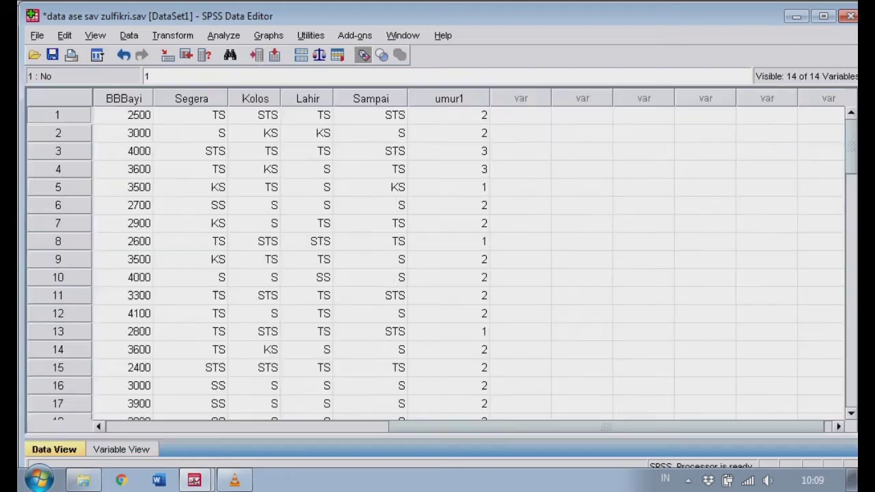
Give the umur1 variable the label "kelompok umur" in the variable definitions.
{"action": "scroll", "coordinate": [438, 259], "scroll_direction": "down", "scroll_amount": 5}
{"action": "scroll", "coordinate": [437, 260], "scroll_direction": "up", "scroll_amount": 5}
{"action": "key", "text": "ctrl+t"}
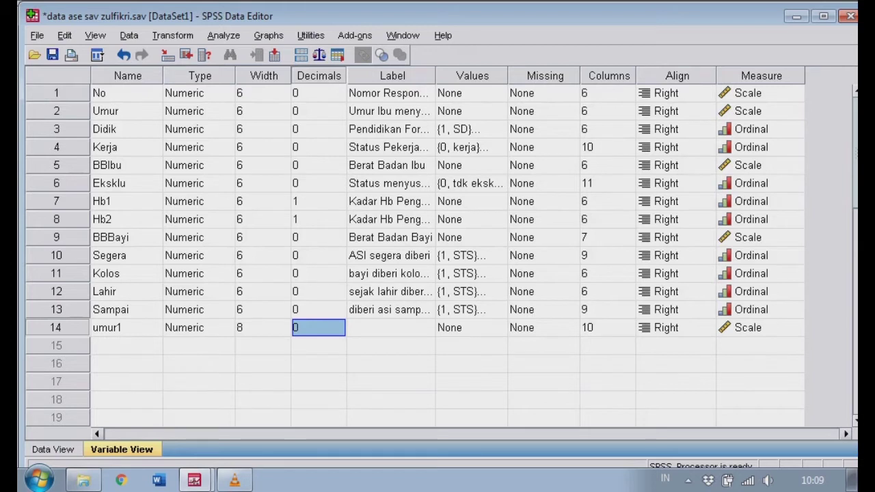
{"action": "left_click", "coordinate": [391, 327]}
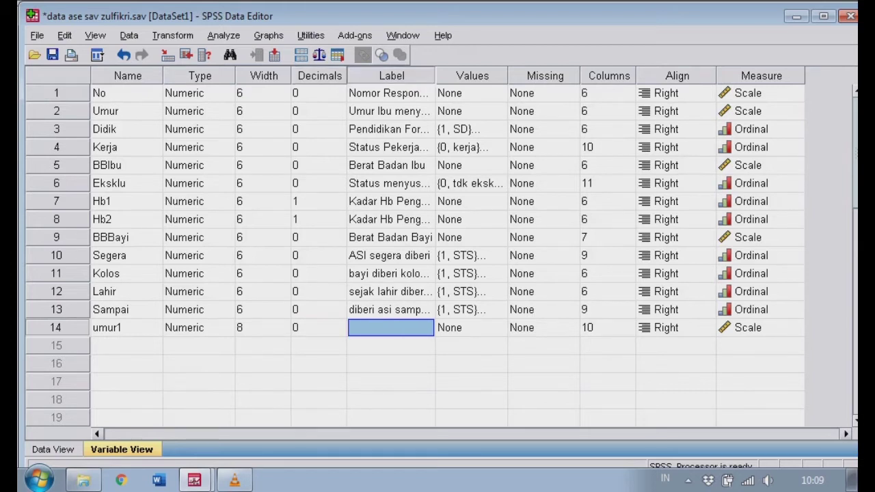
{"action": "type", "text": "um"}
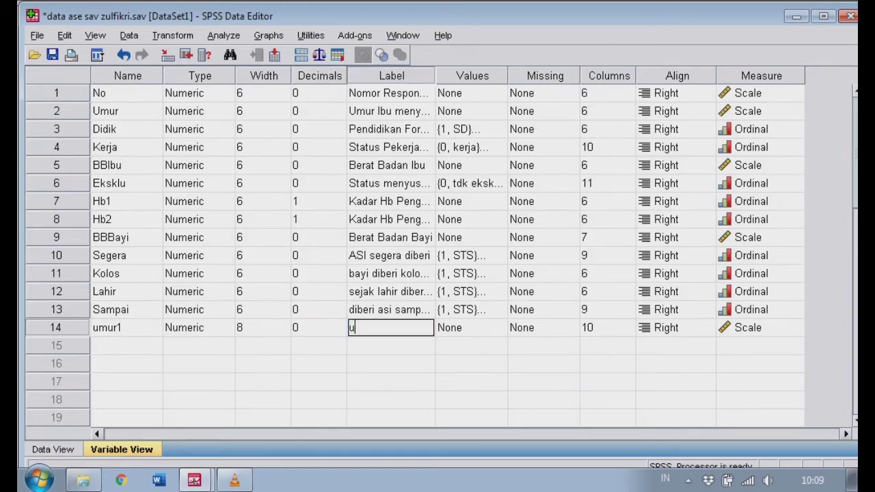
{"action": "key", "text": "BackSpace"}
{"action": "key", "text": "BackSpace"}
{"action": "type", "text": "kelompok umur"}
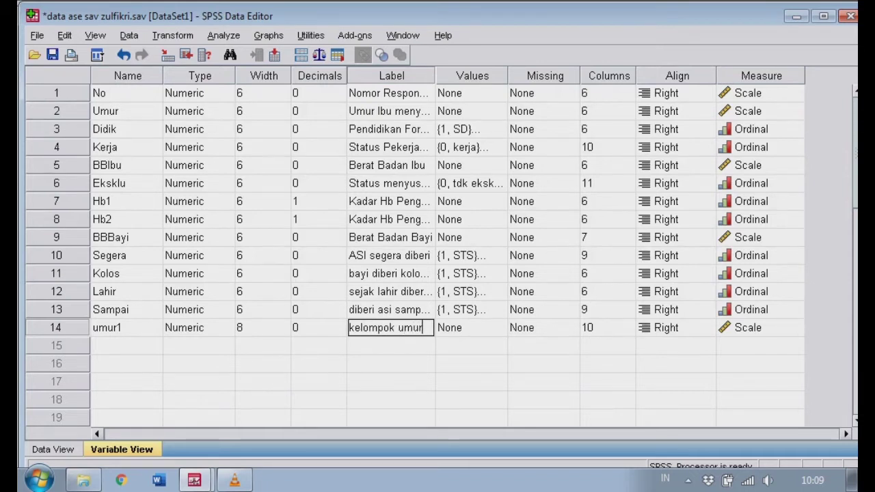
{"action": "key", "text": "Tab"}
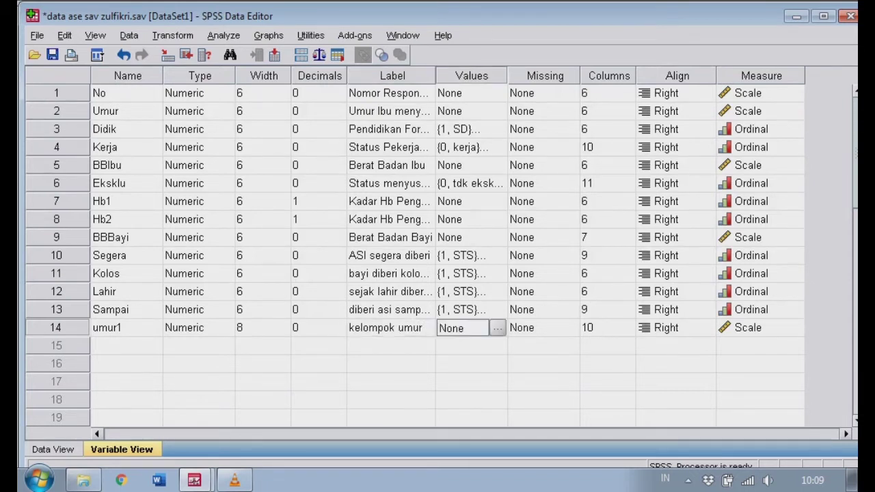
Open the value labels of umur1 and add the label ">19" for value 1.
{"action": "left_click", "coordinate": [497, 328]}
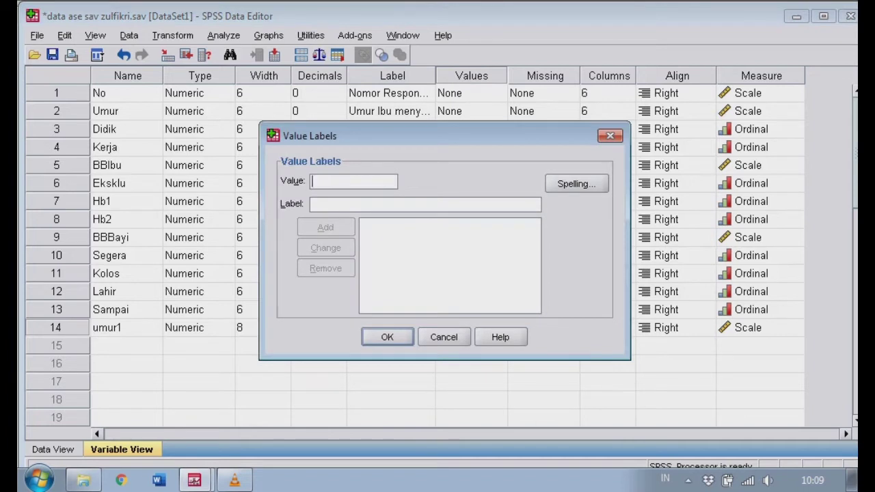
{"action": "type", "text": "1"}
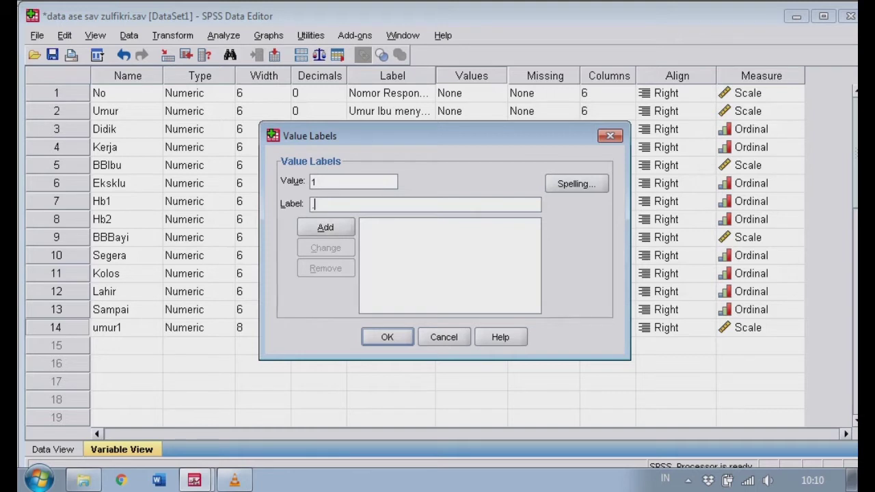
{"action": "type", "text": ">"}
{"action": "type", "text": "19"}
{"action": "key", "text": "Return"}
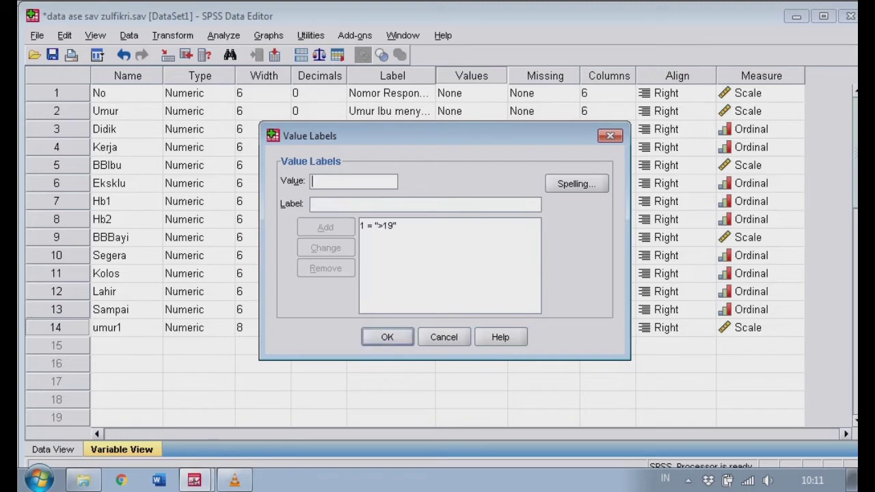
Add the value label "20 - 30" for value 2 of umur1.
{"action": "type", "text": "2"}
{"action": "left_click", "coordinate": [313, 204]}
{"action": "type", "text": "20"}
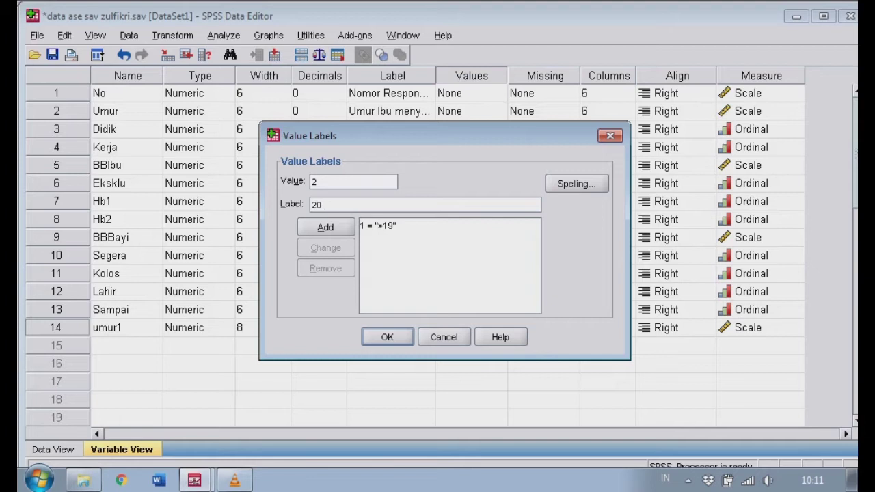
{"action": "type", "text": " - 30"}
{"action": "left_click", "coordinate": [325, 227]}
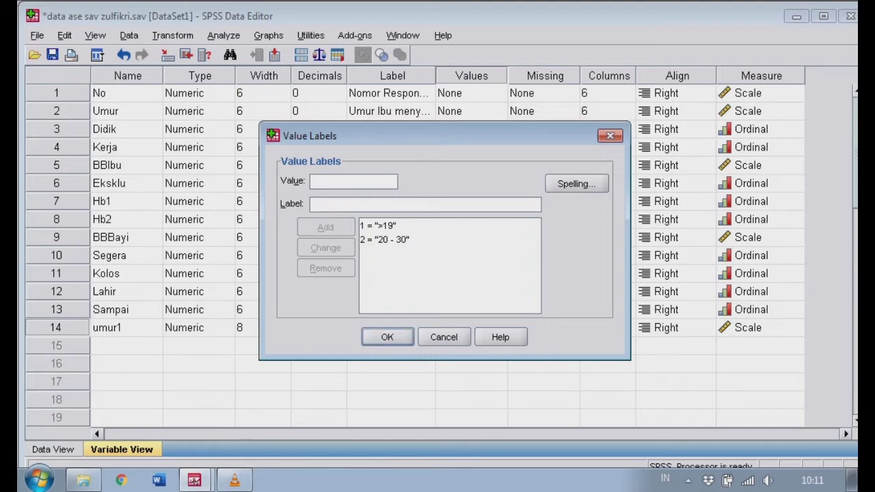
Add the value label "<30" for value 3 of umur1 and accept the value labels.
{"action": "type", "text": "3"}
{"action": "type", "text": "<"}
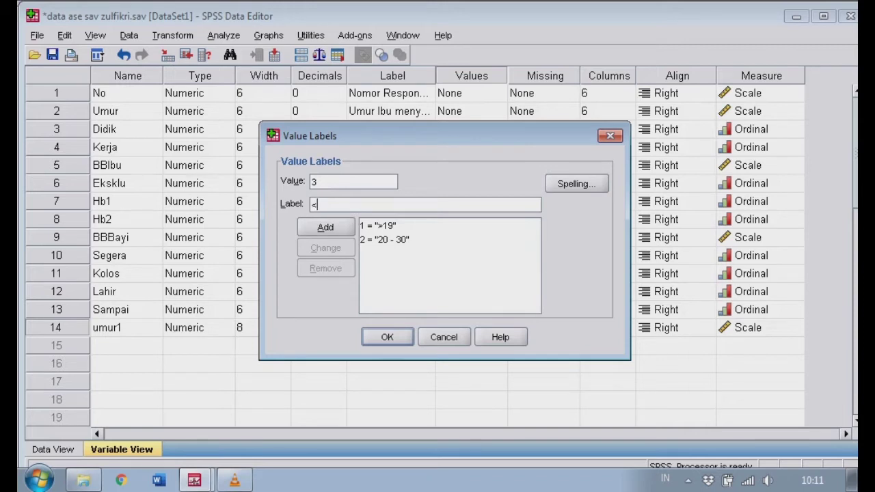
{"action": "type", "text": "30"}
{"action": "key", "text": "alt+a"}
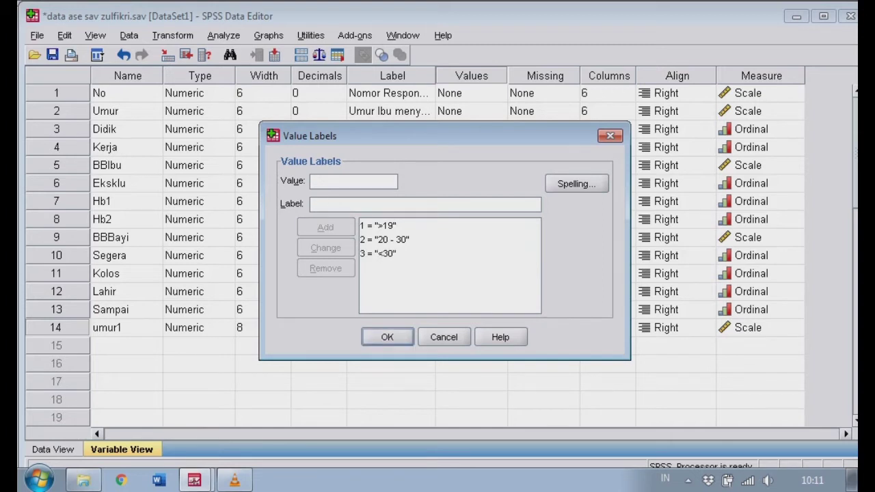
{"action": "key", "text": "Return"}
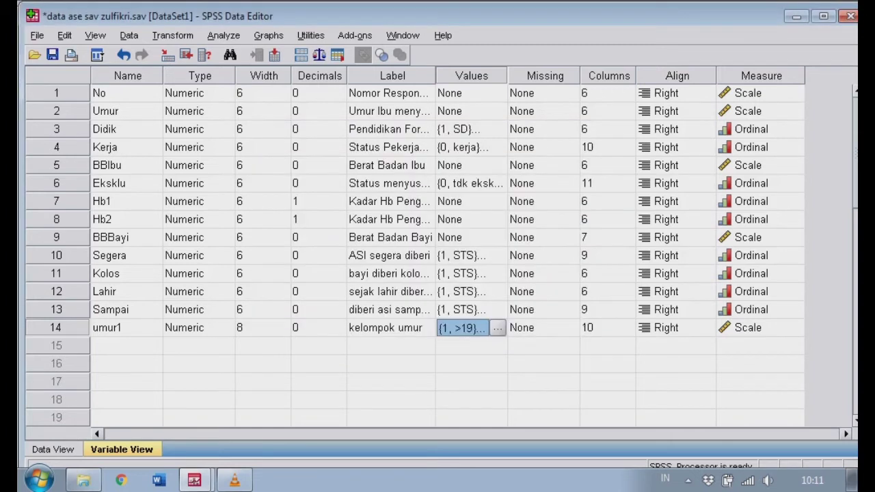
Return to the data values and compare the umur1 labels with their numeric codes by toggling the value label display off and on.
{"action": "key", "text": "ctrl+t"}
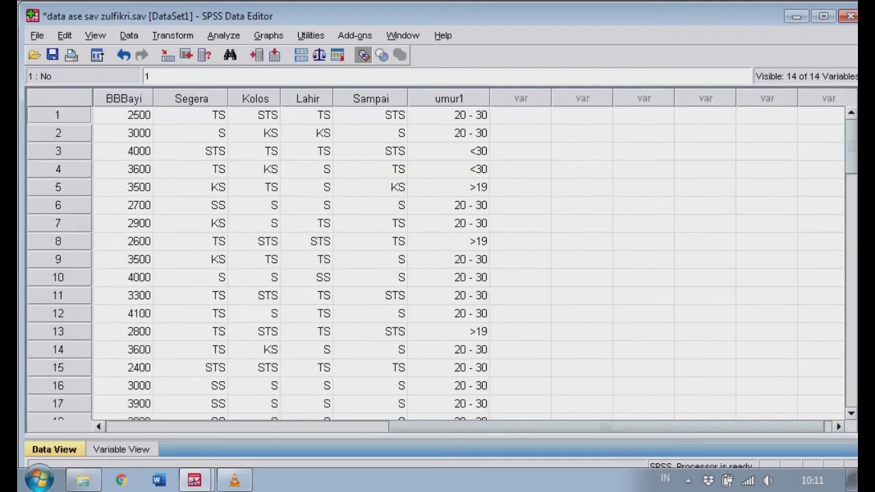
{"action": "scroll", "coordinate": [438, 260], "scroll_direction": "down", "scroll_amount": 10}
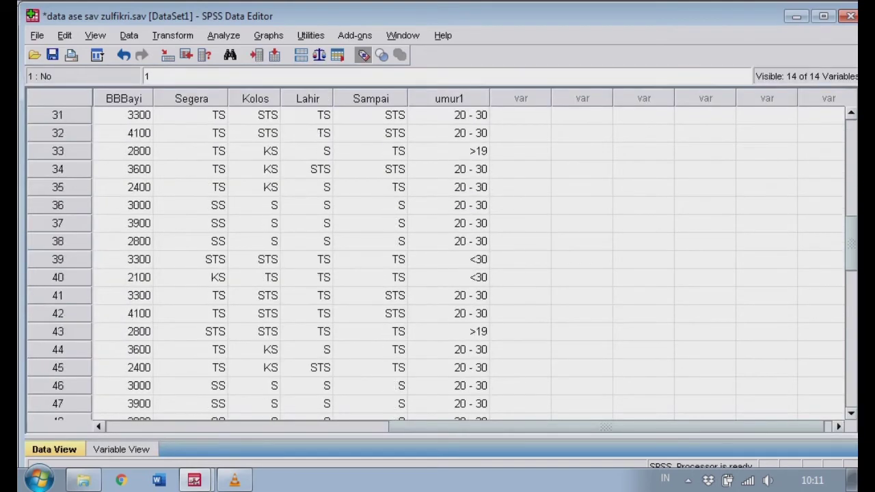
{"action": "scroll", "coordinate": [437, 260], "scroll_direction": "up", "scroll_amount": 6}
{"action": "scroll", "coordinate": [438, 260], "scroll_direction": "up", "scroll_amount": 4}
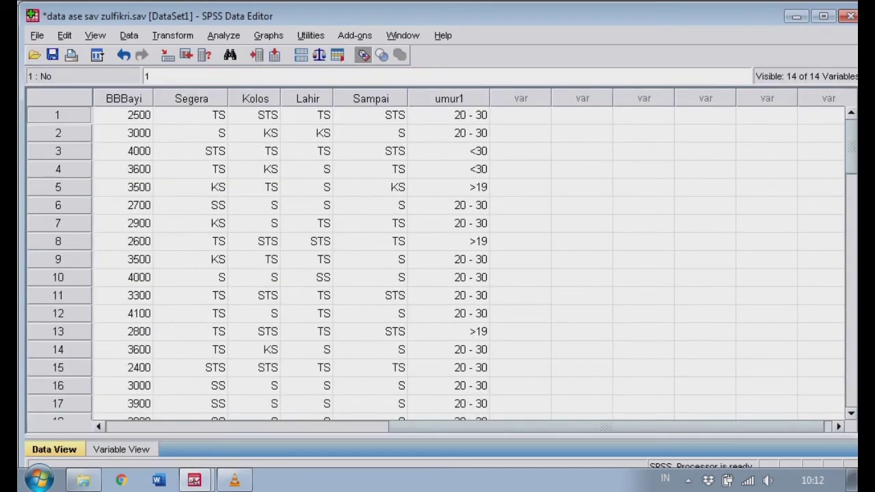
{"action": "left_click", "coordinate": [363, 55]}
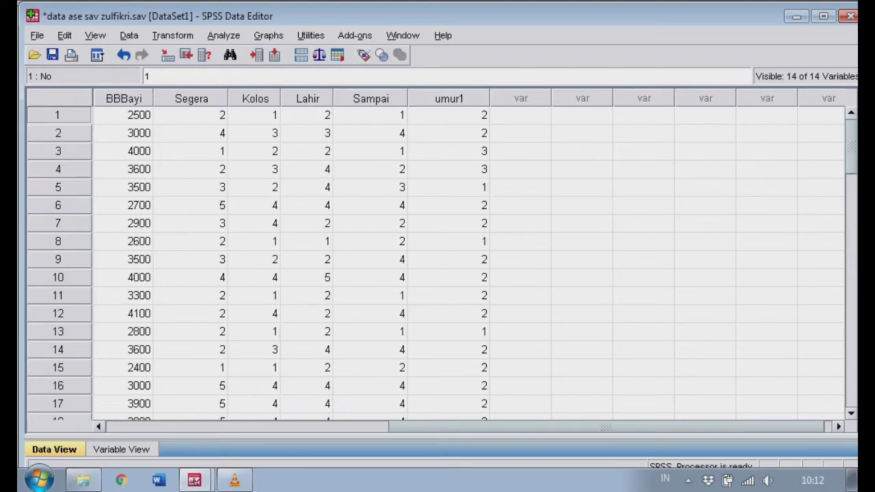
{"action": "left_click", "coordinate": [363, 55]}
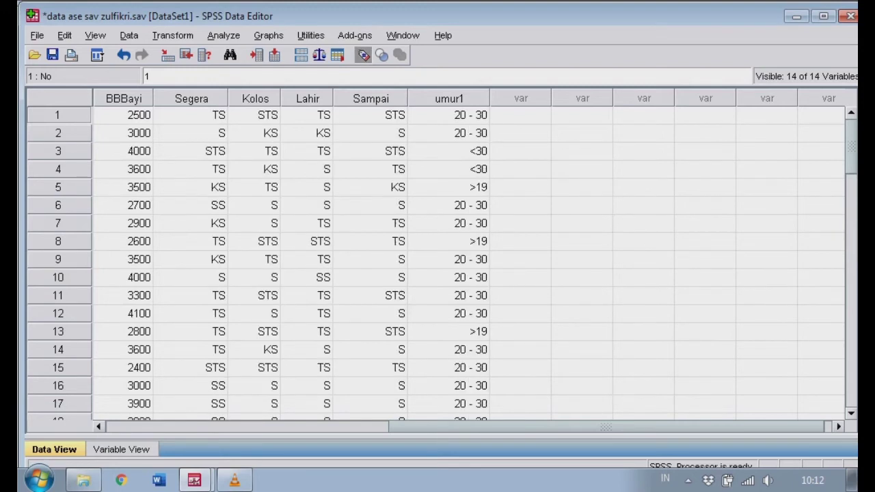
Review the labelled umur1 categories through all cases down to the last one.
{"action": "scroll", "coordinate": [437, 259], "scroll_direction": "down", "scroll_amount": 4}
{"action": "scroll", "coordinate": [437, 260], "scroll_direction": "down", "scroll_amount": 9}
{"action": "scroll", "coordinate": [437, 260], "scroll_direction": "up", "scroll_amount": 4}
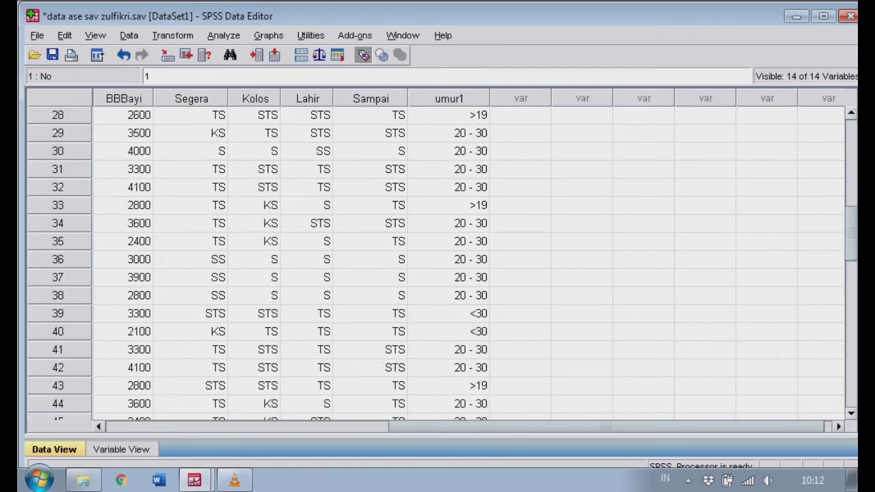
{"action": "scroll", "coordinate": [437, 260], "scroll_direction": "down", "scroll_amount": 2}
{"action": "scroll", "coordinate": [437, 259], "scroll_direction": "down", "scroll_amount": 3}
{"action": "scroll", "coordinate": [438, 259], "scroll_direction": "up", "scroll_amount": 6}
{"action": "scroll", "coordinate": [437, 259], "scroll_direction": "down", "scroll_amount": 7}
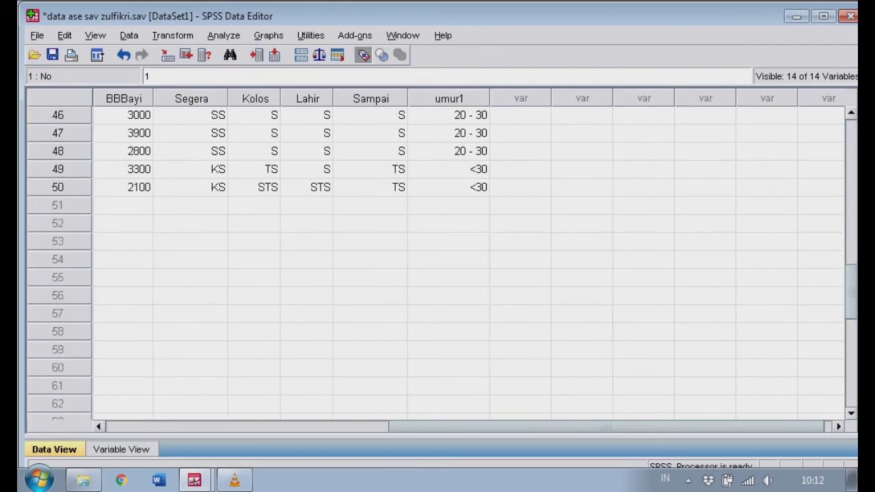
{"action": "scroll", "coordinate": [438, 260], "scroll_direction": "up", "scroll_amount": 6}
{"action": "scroll", "coordinate": [438, 259], "scroll_direction": "up", "scroll_amount": 9}
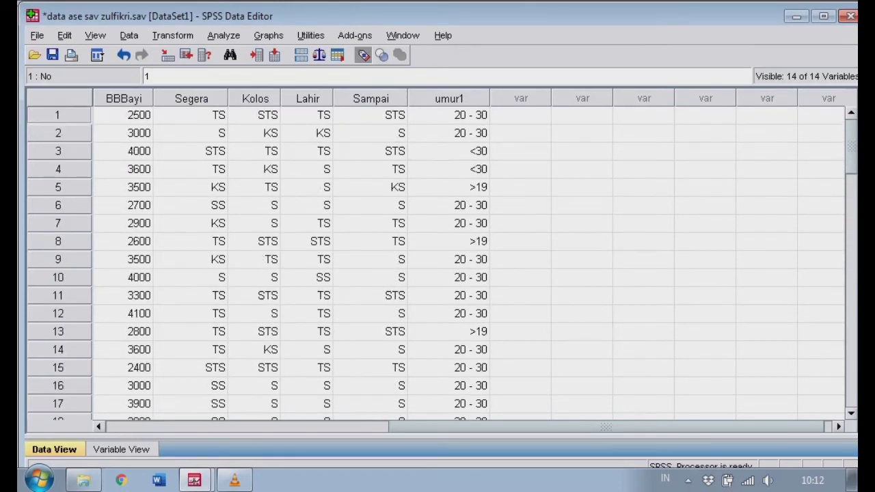
{"action": "scroll", "coordinate": [437, 259], "scroll_direction": "down", "scroll_amount": 14}
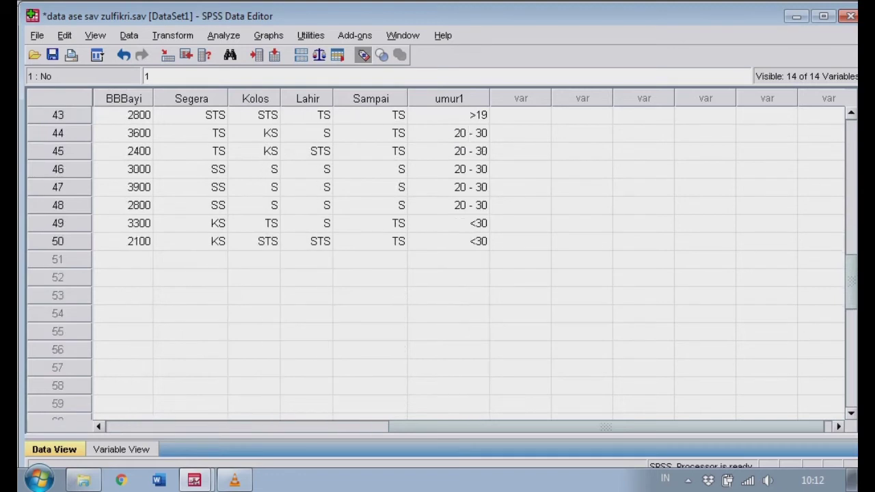
{"action": "scroll", "coordinate": [438, 260], "scroll_direction": "up", "scroll_amount": 2}
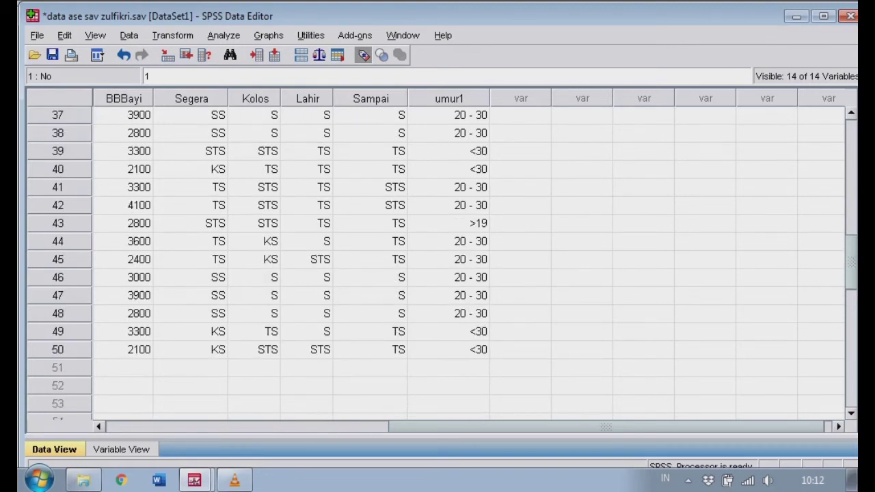
Select case 45 and compare its Umur age with its umur1 category.
{"action": "scroll", "coordinate": [465, 259], "scroll_direction": "left", "scroll_amount": 5}
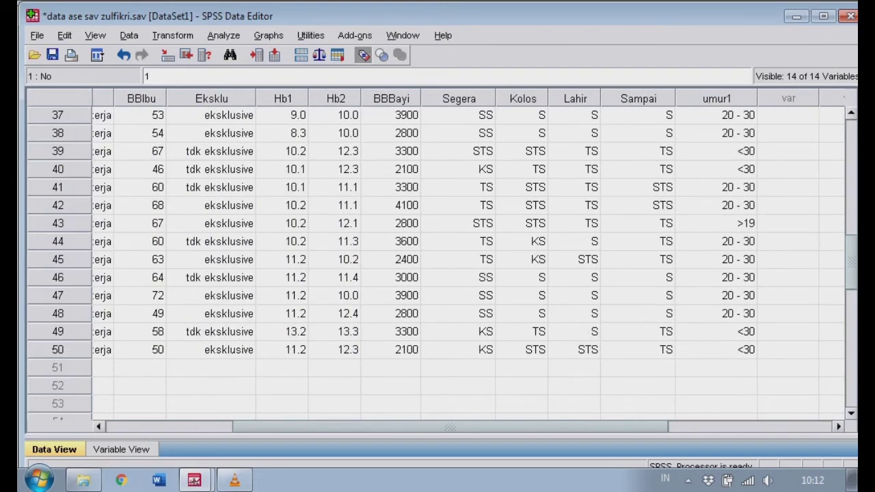
{"action": "scroll", "coordinate": [465, 260], "scroll_direction": "left", "scroll_amount": 1}
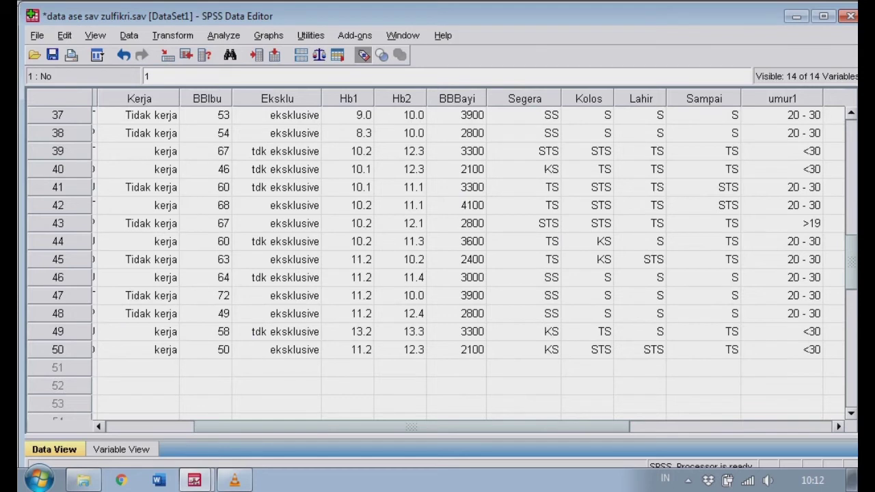
{"action": "scroll", "coordinate": [462, 260], "scroll_direction": "left", "scroll_amount": 3}
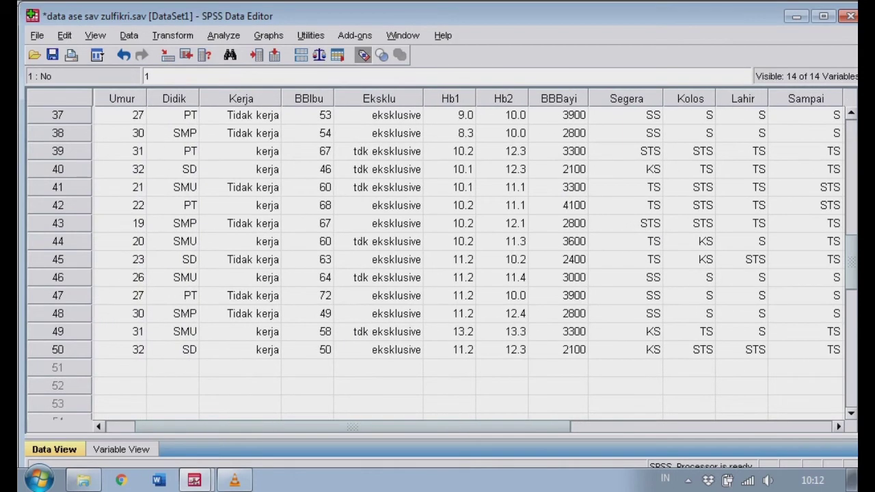
{"action": "left_click", "coordinate": [58, 259]}
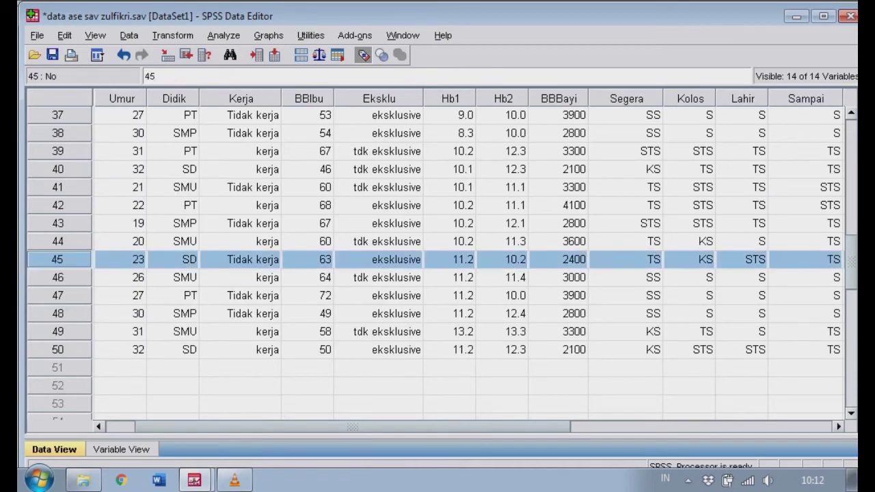
{"action": "scroll", "coordinate": [462, 261], "scroll_direction": "left", "scroll_amount": 1}
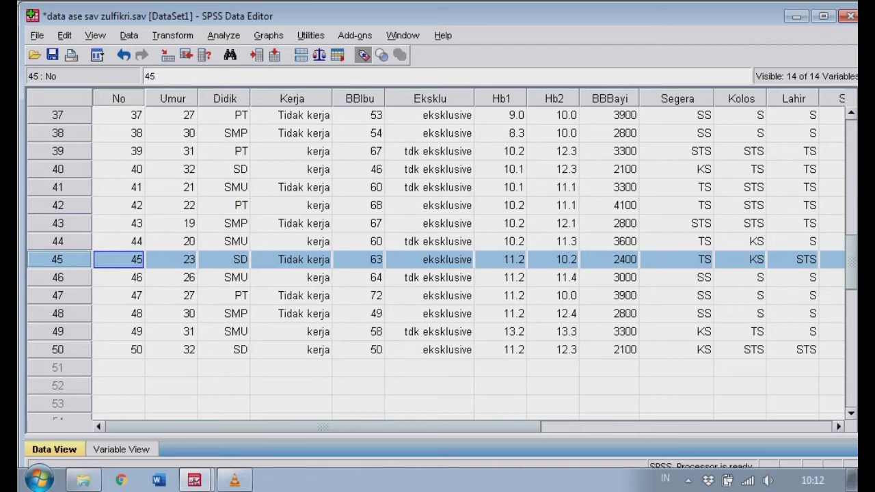
{"action": "scroll", "coordinate": [468, 260], "scroll_direction": "right", "scroll_amount": 1}
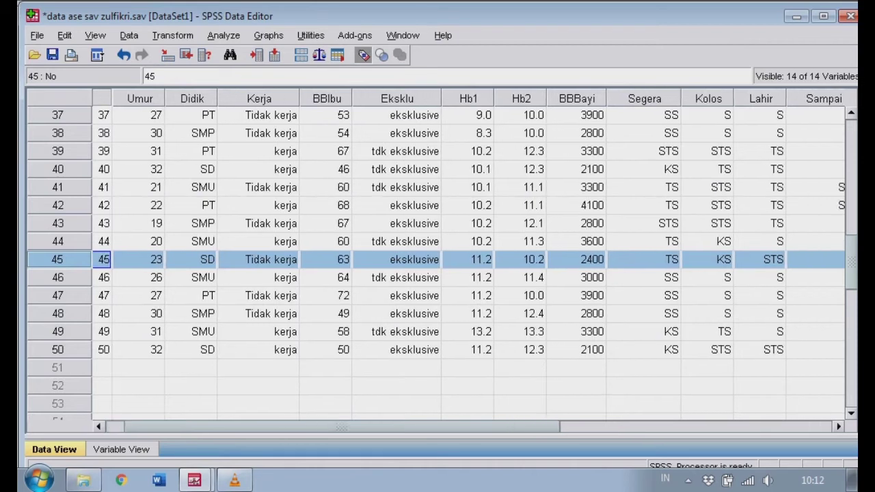
{"action": "scroll", "coordinate": [468, 261], "scroll_direction": "left", "scroll_amount": 1}
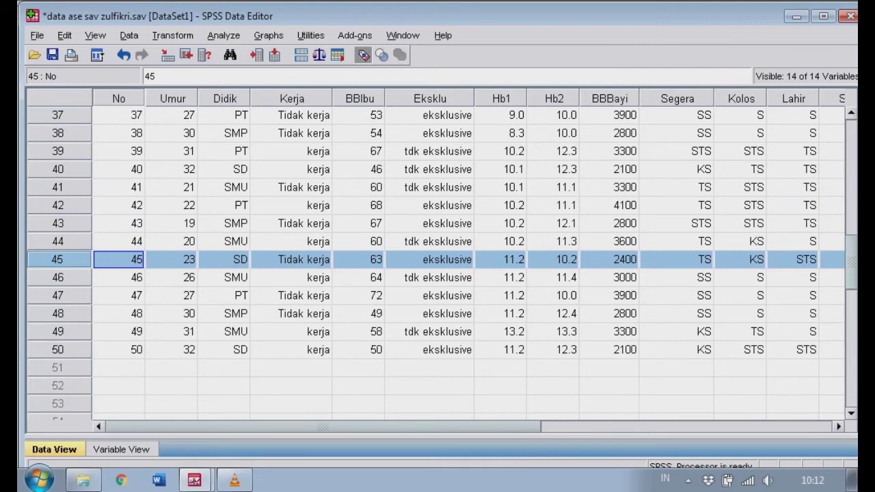
{"action": "scroll", "coordinate": [468, 260], "scroll_direction": "right", "scroll_amount": 5}
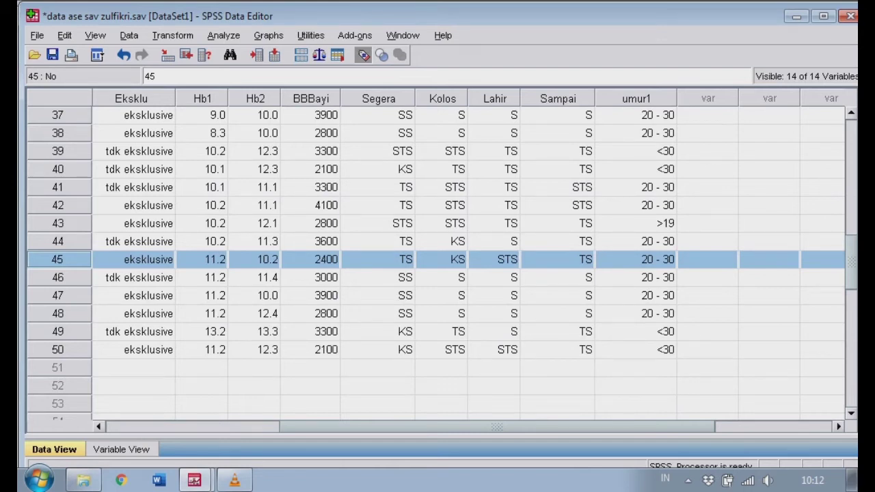
Highlight the row of case 50 from umur1 back to Umur to compare its age category with the original age.
{"action": "left_click", "coordinate": [635, 349]}
{"action": "left_click", "coordinate": [769, 350]}
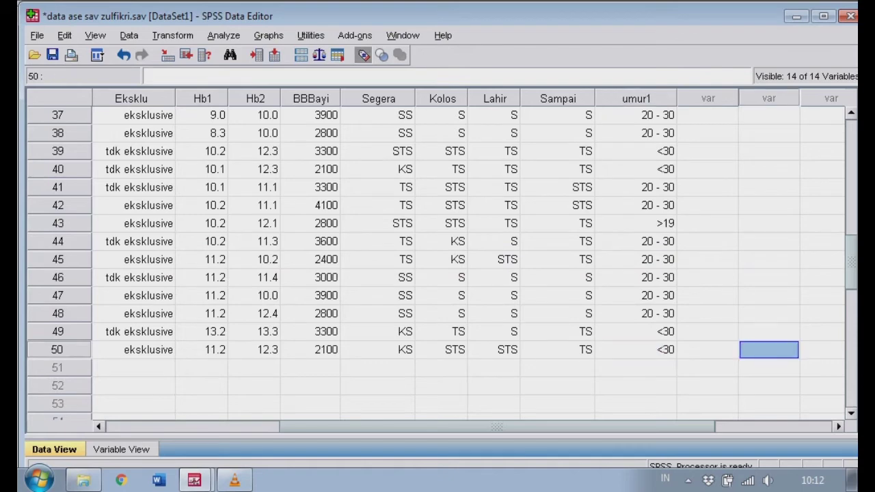
{"action": "key", "text": "shift+Left"}
{"action": "key", "text": "shift+Left"}
{"action": "key", "text": "shift+Left"}
{"action": "key", "text": "shift+Left"}
{"action": "key", "text": "shift+Left"}
{"action": "key", "text": "shift+Left"}
{"action": "key", "text": "shift+Left"}
{"action": "key", "text": "shift+Left"}
{"action": "key", "text": "shift+Left"}
{"action": "key", "text": "shift+Left"}
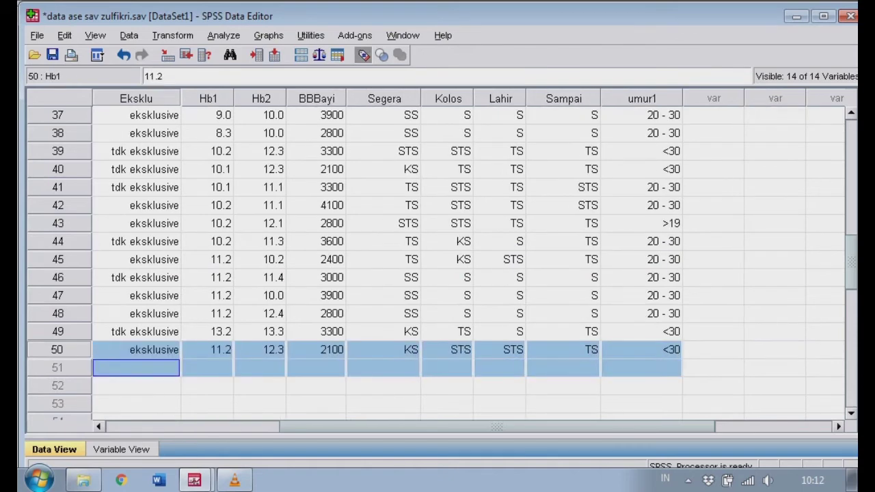
{"action": "scroll", "coordinate": [438, 259], "scroll_direction": "left", "scroll_amount": 3}
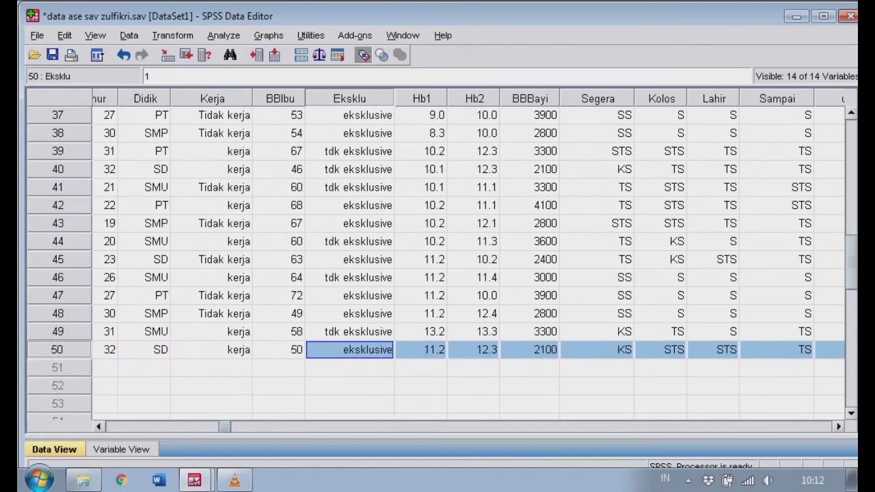
{"action": "key", "text": "shift+Left"}
{"action": "key", "text": "shift+Left"}
{"action": "key", "text": "shift+Left"}
{"action": "key", "text": "shift+Left"}
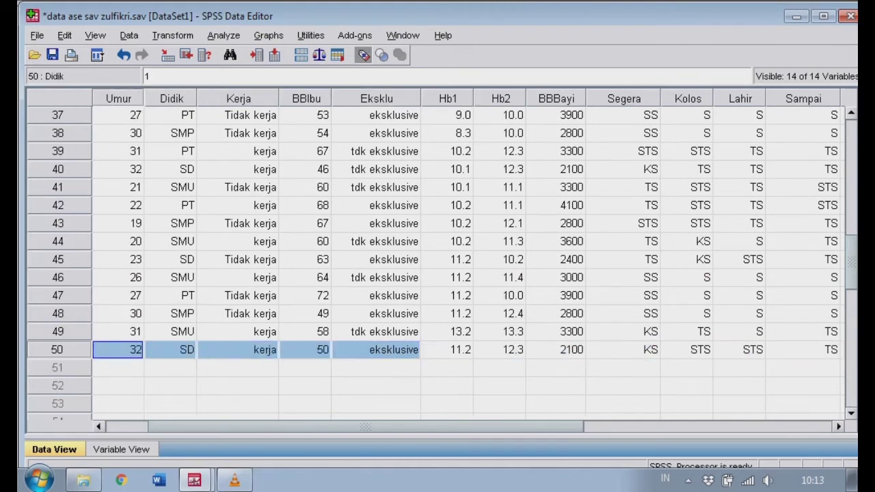
Select the entire row of case 50 and compare its Umur age with its umur1 category.
{"action": "scroll", "coordinate": [467, 253], "scroll_direction": "up", "scroll_amount": 6}
{"action": "scroll", "coordinate": [467, 260], "scroll_direction": "down", "scroll_amount": 9}
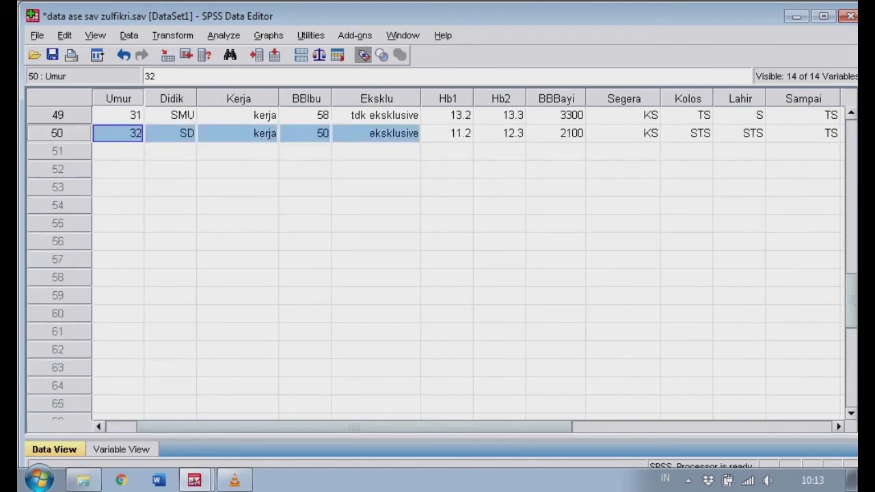
{"action": "scroll", "coordinate": [467, 259], "scroll_direction": "up", "scroll_amount": 3}
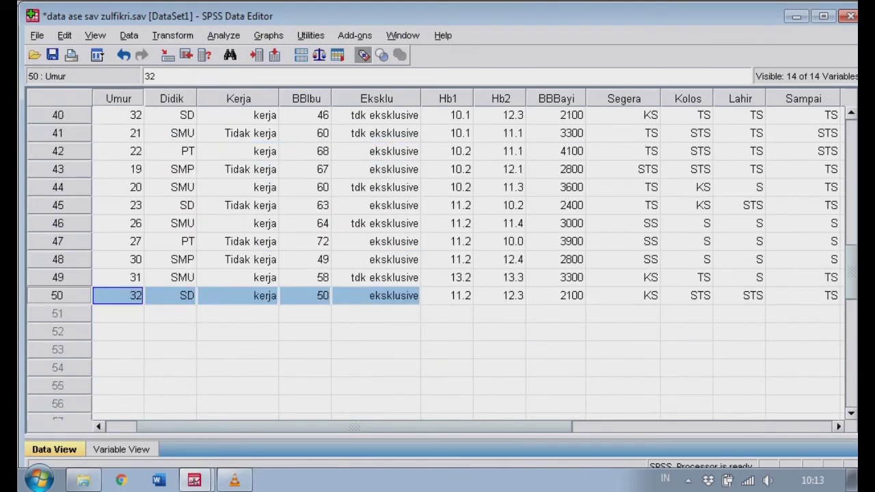
{"action": "left_click", "coordinate": [57, 296]}
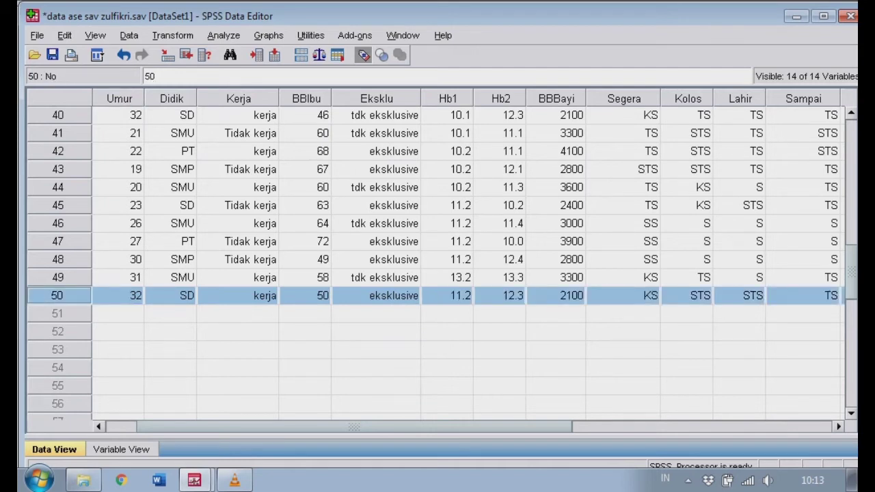
{"action": "left_click_drag", "start_coordinate": [354, 426], "coordinate": [558, 426]}
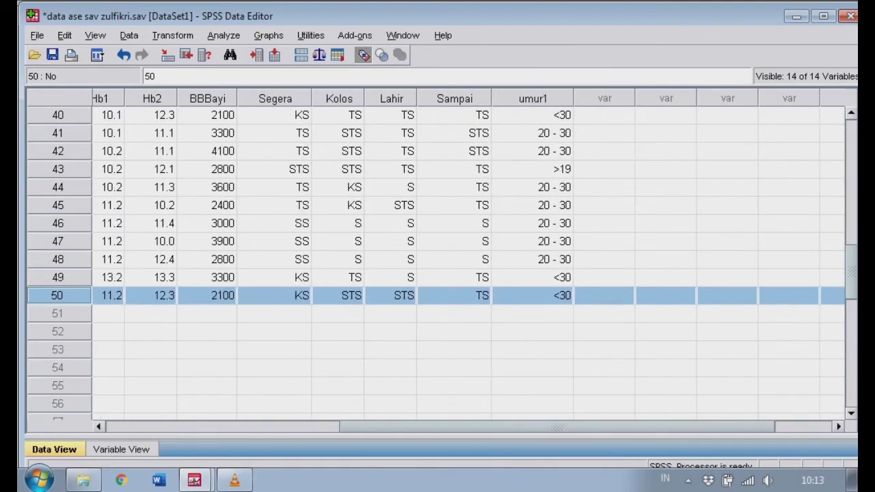
Select the row of case 5 and compare its umur1 category with its original Umur age.
{"action": "scroll", "coordinate": [437, 260], "scroll_direction": "up", "scroll_amount": 13}
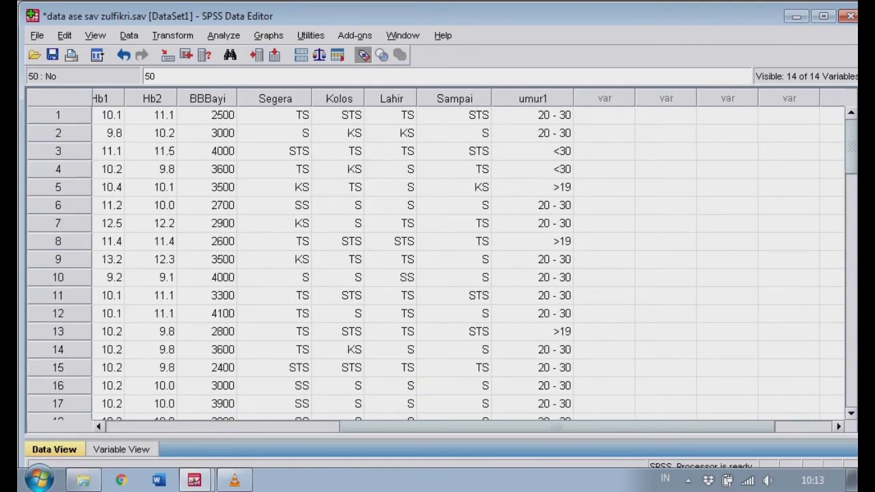
{"action": "left_click", "coordinate": [532, 186]}
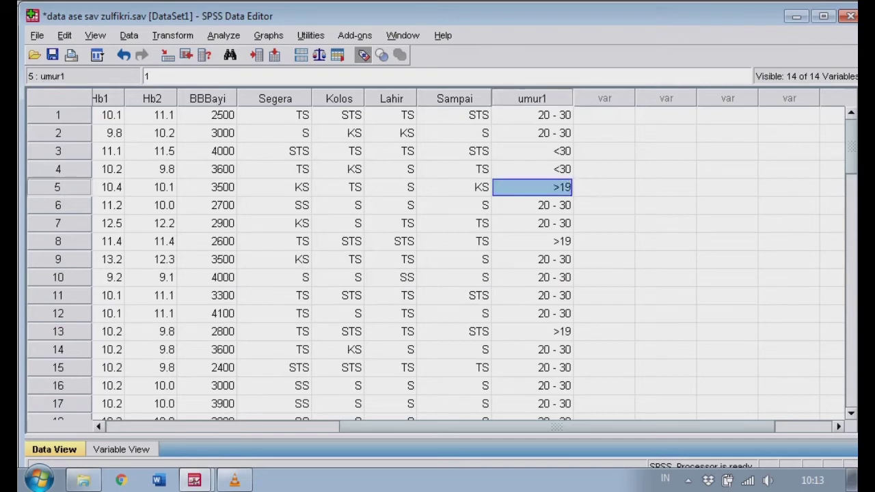
{"action": "left_click", "coordinate": [58, 188]}
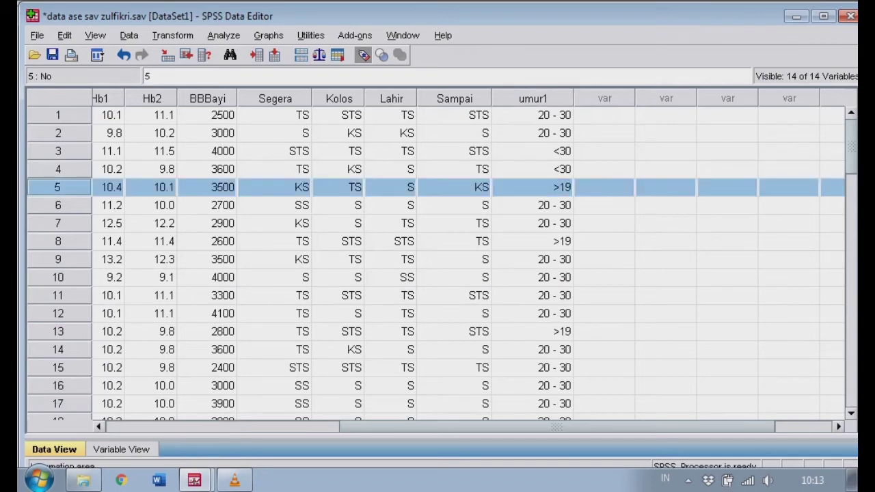
{"action": "left_click_drag", "start_coordinate": [558, 427], "coordinate": [322, 426]}
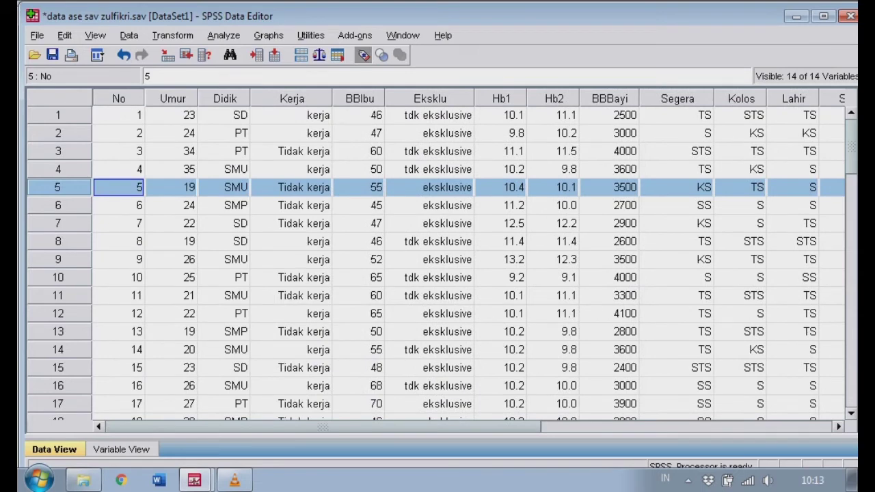
{"action": "left_click_drag", "start_coordinate": [321, 427], "coordinate": [437, 426]}
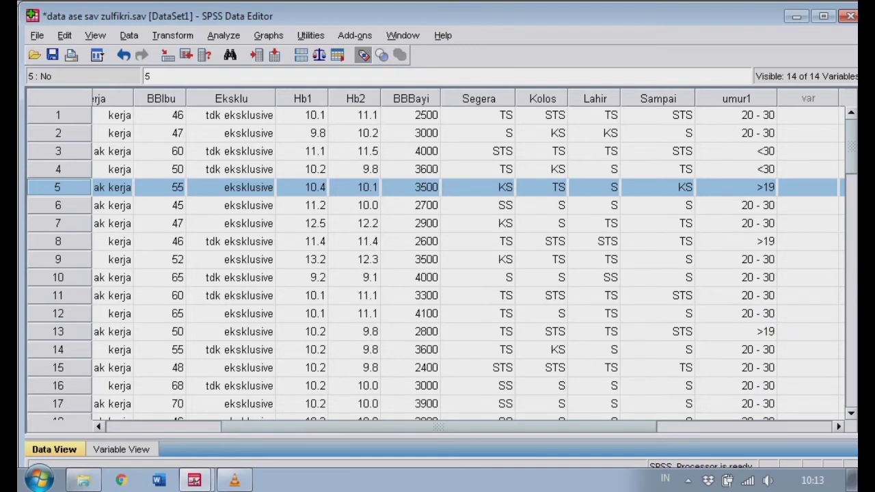
{"action": "scroll", "coordinate": [437, 260], "scroll_direction": "left", "scroll_amount": 3}
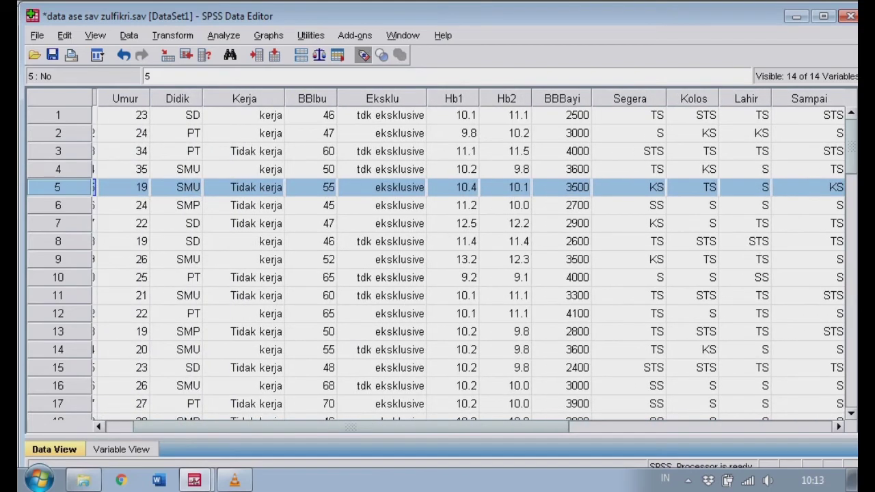
{"action": "scroll", "coordinate": [467, 260], "scroll_direction": "right", "scroll_amount": 5}
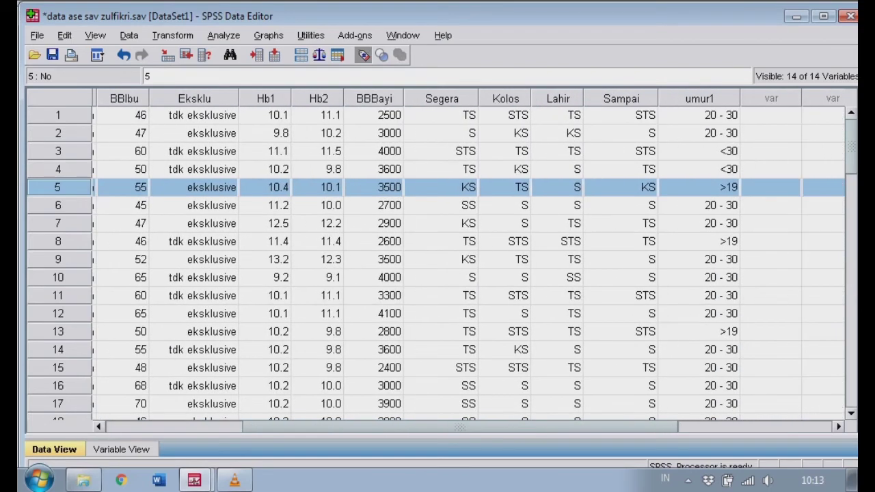
Select the row of case 8 and check its umur1 category against its Umur age.
{"action": "left_click", "coordinate": [699, 241]}
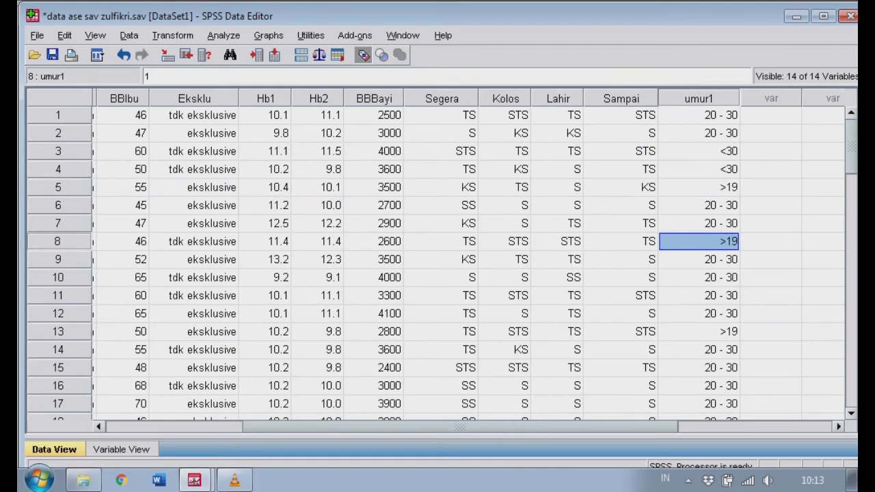
{"action": "left_click", "coordinate": [57, 241]}
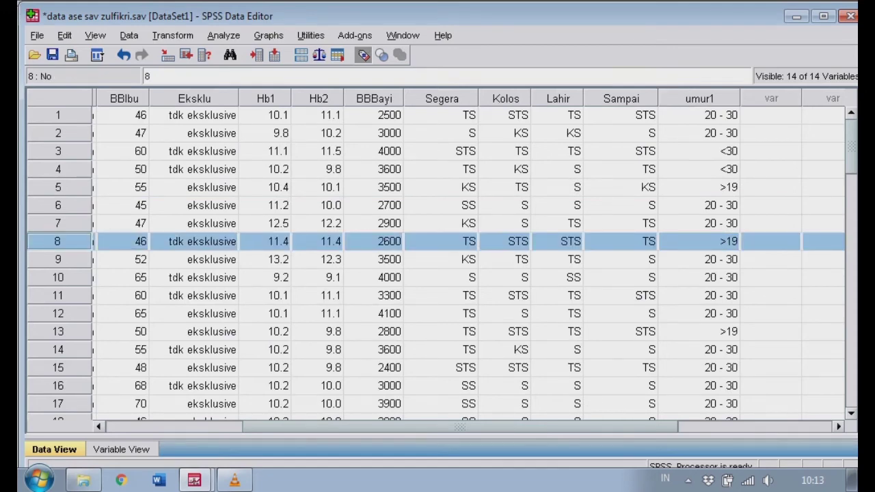
{"action": "scroll", "coordinate": [467, 260], "scroll_direction": "left", "scroll_amount": 5}
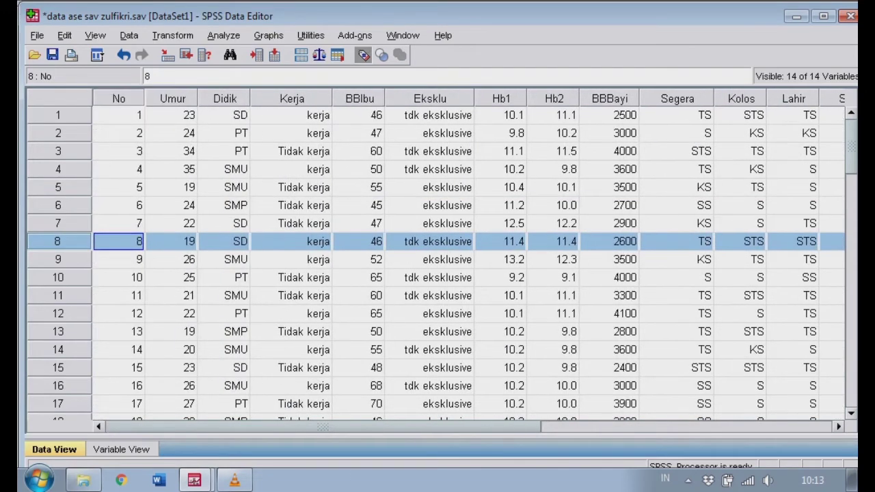
{"action": "scroll", "coordinate": [467, 261], "scroll_direction": "right", "scroll_amount": 3}
{"action": "scroll", "coordinate": [467, 260], "scroll_direction": "right", "scroll_amount": 5}
{"action": "scroll", "coordinate": [466, 260], "scroll_direction": "left", "scroll_amount": 8}
{"action": "scroll", "coordinate": [469, 261], "scroll_direction": "right", "scroll_amount": 5}
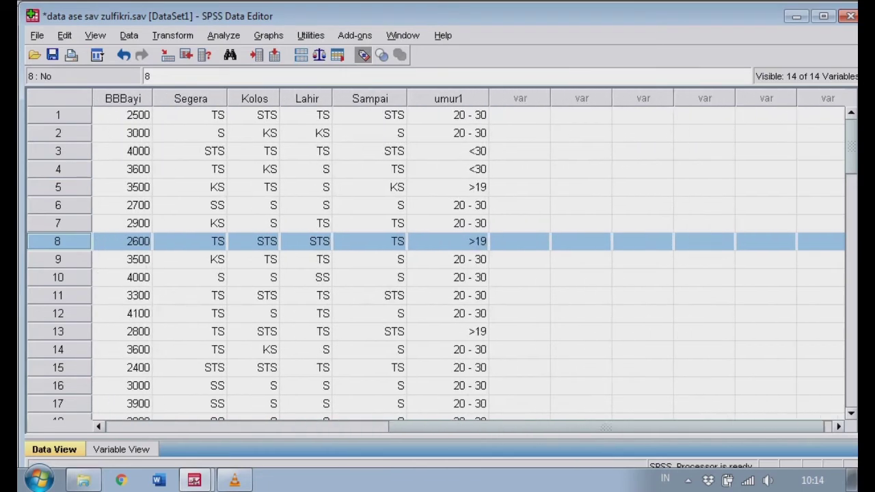
{"action": "scroll", "coordinate": [468, 260], "scroll_direction": "left", "scroll_amount": 2}
{"action": "scroll", "coordinate": [468, 260], "scroll_direction": "left", "scroll_amount": 4}
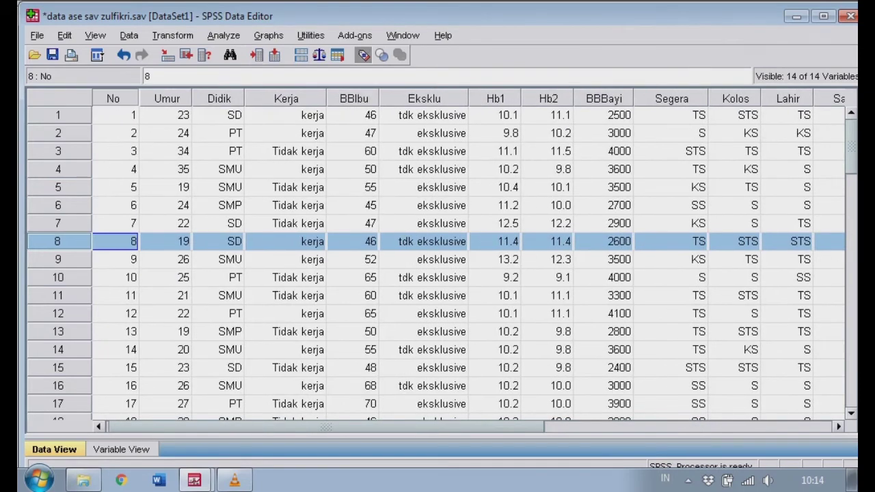
{"action": "scroll", "coordinate": [468, 260], "scroll_direction": "left", "scroll_amount": 1}
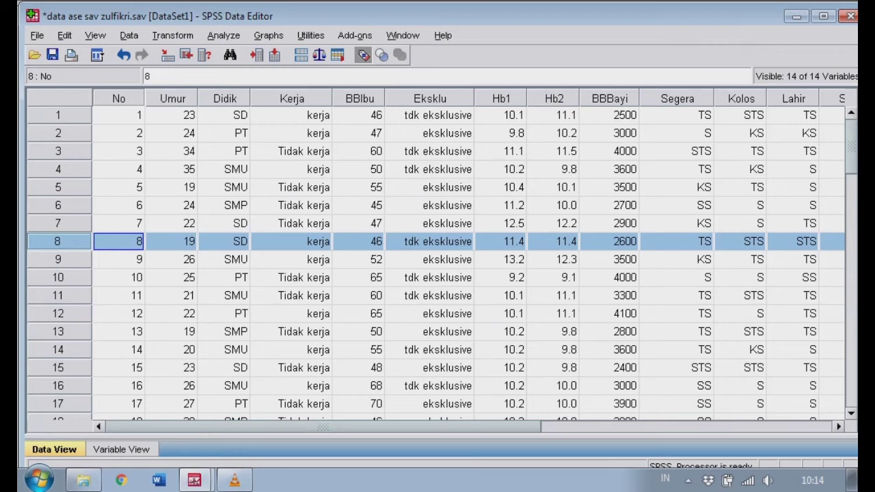
{"action": "scroll", "coordinate": [469, 259], "scroll_direction": "right", "scroll_amount": 2}
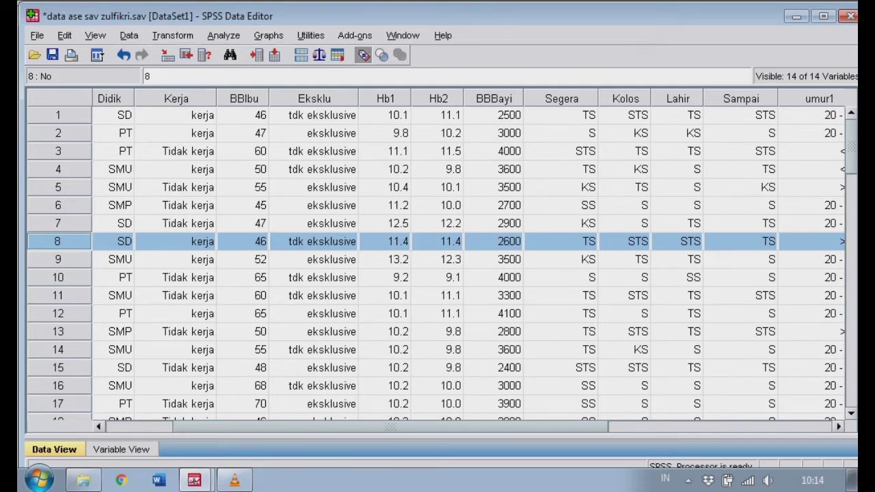
{"action": "scroll", "coordinate": [437, 260], "scroll_direction": "right", "scroll_amount": 2}
{"action": "scroll", "coordinate": [437, 260], "scroll_direction": "left", "scroll_amount": 3}
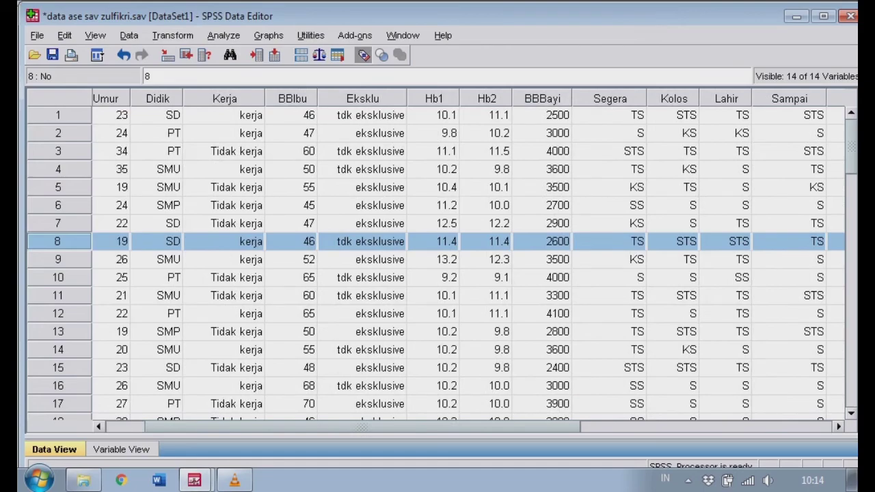
Start a Compute Variable transformation with the numeric expression BBBayi / 1000.
{"action": "left_click", "coordinate": [172, 35]}
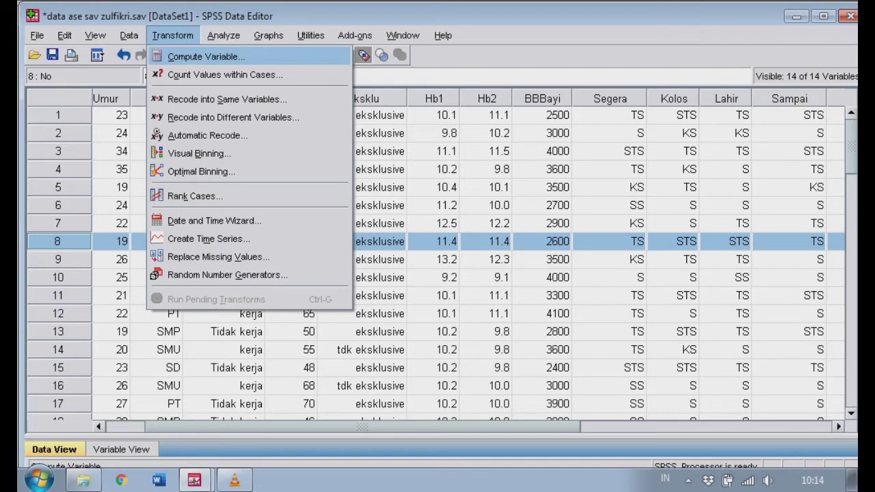
{"action": "key", "text": "Return"}
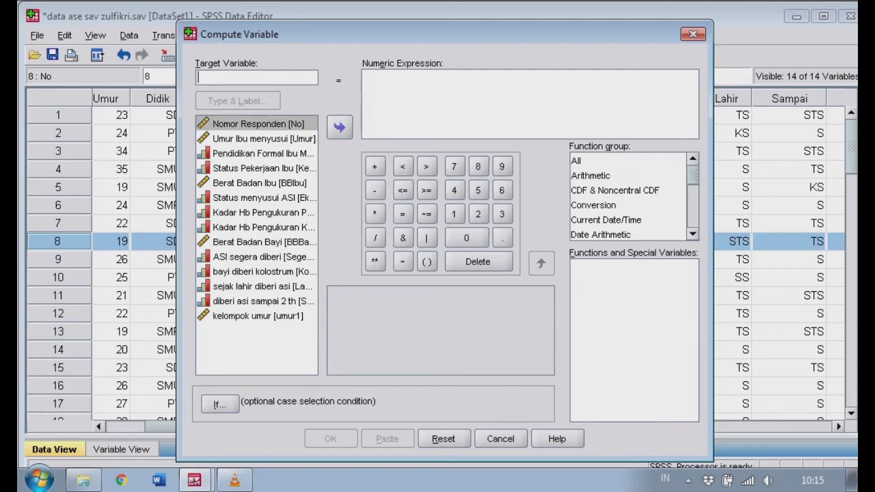
{"action": "left_click", "coordinate": [263, 242]}
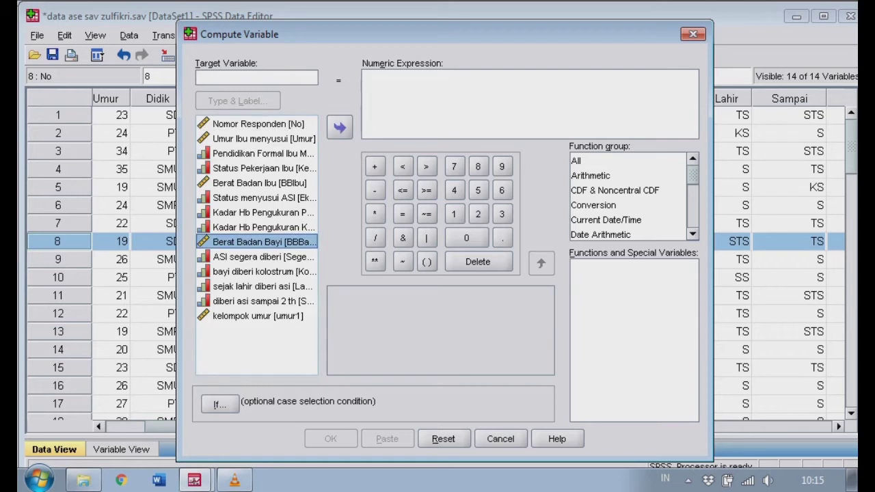
{"action": "left_click", "coordinate": [340, 128]}
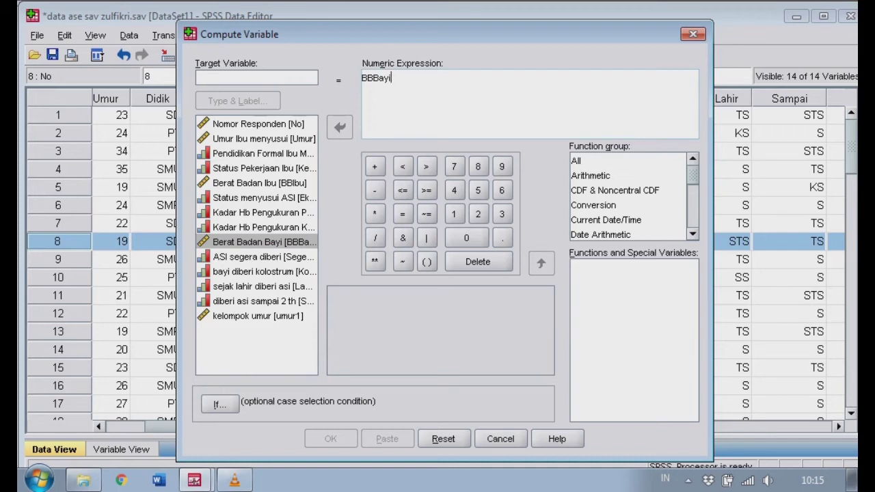
{"action": "left_click", "coordinate": [375, 237]}
{"action": "left_click", "coordinate": [453, 214]}
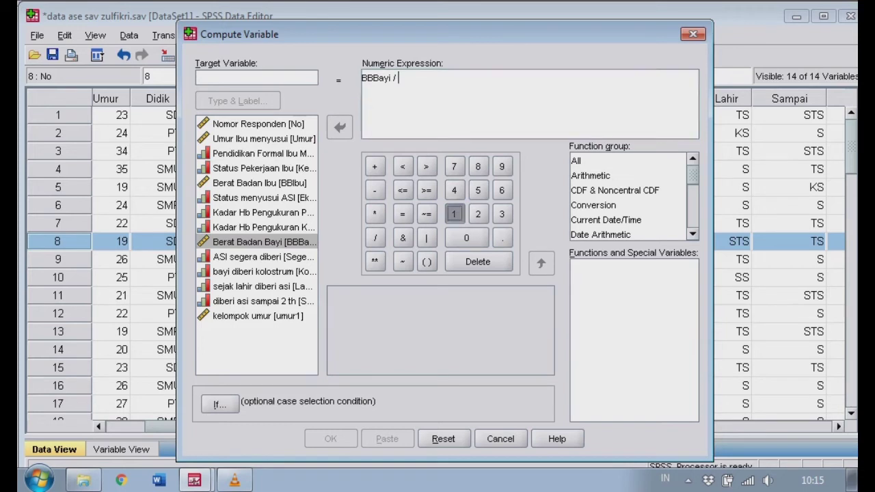
{"action": "type", "text": "000"}
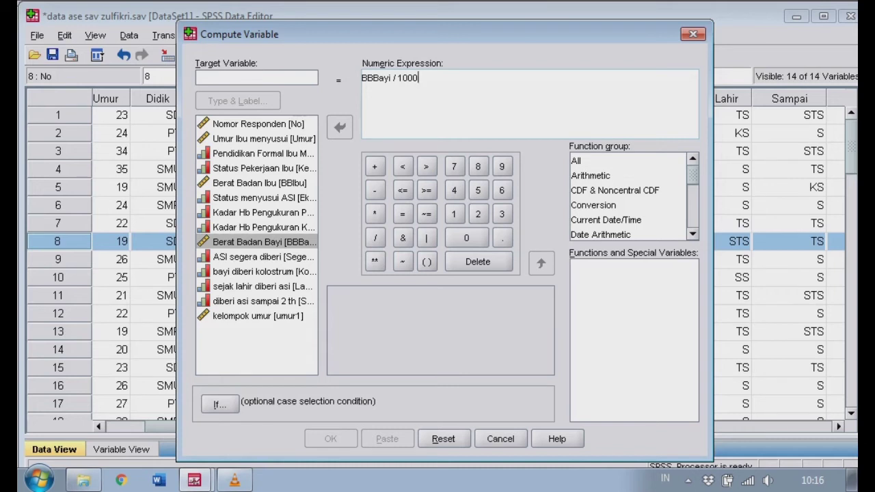
{"action": "scroll", "coordinate": [629, 197], "scroll_direction": "down", "scroll_amount": 5}
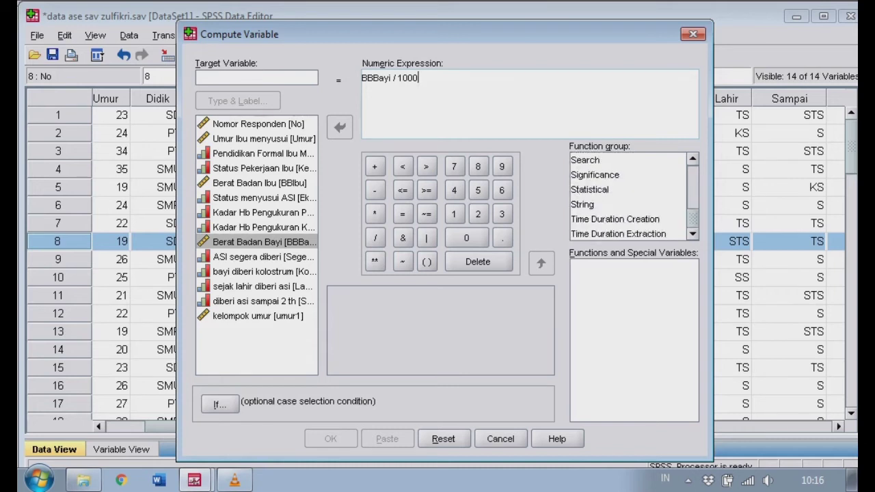
{"action": "scroll", "coordinate": [629, 197], "scroll_direction": "up", "scroll_amount": 1}
{"action": "scroll", "coordinate": [629, 197], "scroll_direction": "up", "scroll_amount": 3}
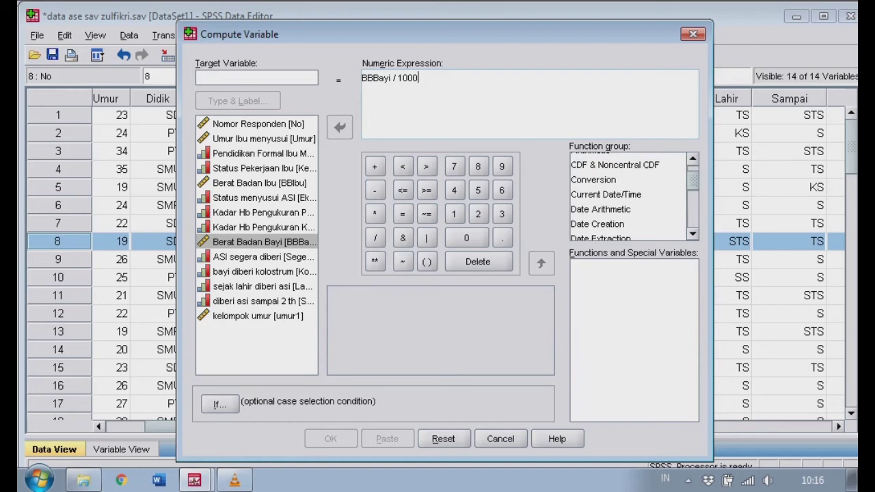
{"action": "key", "text": "Return"}
{"action": "key", "text": "BackSpace"}
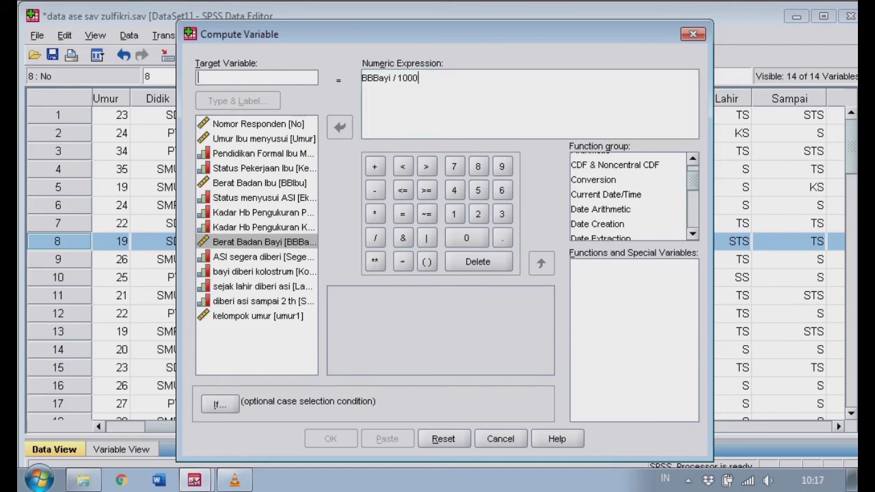
Name the target variable bayikilo and run the computation.
{"action": "left_click", "coordinate": [256, 78]}
{"action": "left_click", "coordinate": [264, 242]}
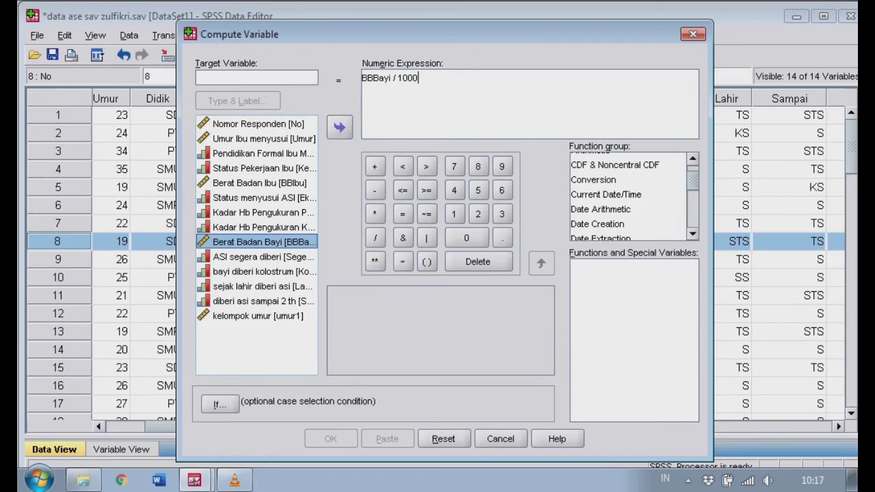
{"action": "left_click", "coordinate": [256, 78]}
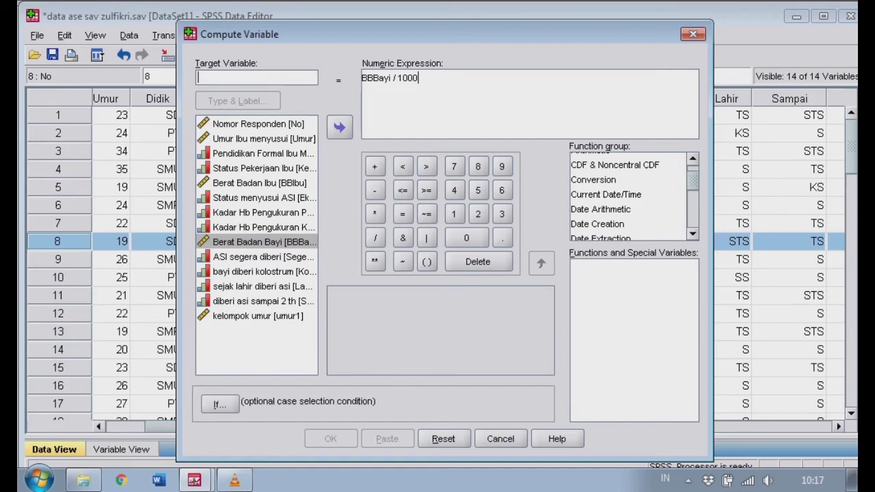
{"action": "type", "text": "b"}
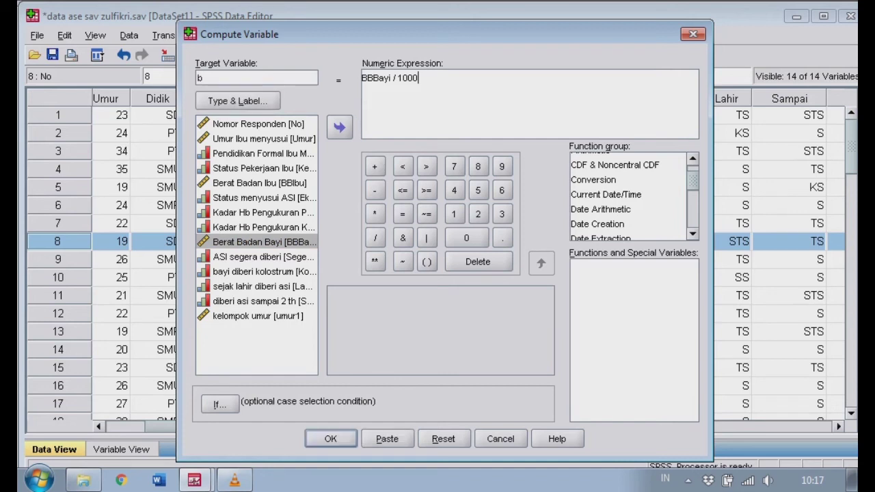
{"action": "type", "text": "ayikilo"}
{"action": "key", "text": "Return"}
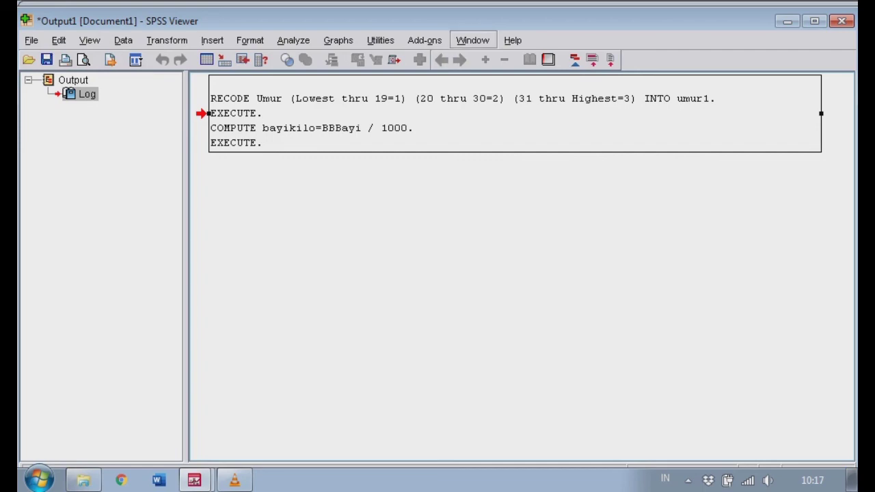
Return to the data file from the output and compare the new bayikilo column with BBBayi, selecting the first case's bayikilo value.
{"action": "left_click", "coordinate": [472, 40]}
{"action": "left_click", "coordinate": [586, 84]}
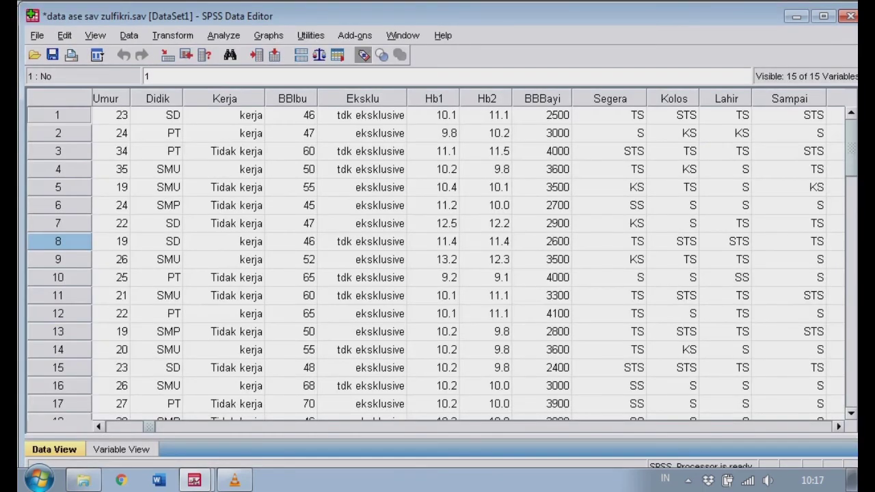
{"action": "scroll", "coordinate": [468, 260], "scroll_direction": "right", "scroll_amount": 6}
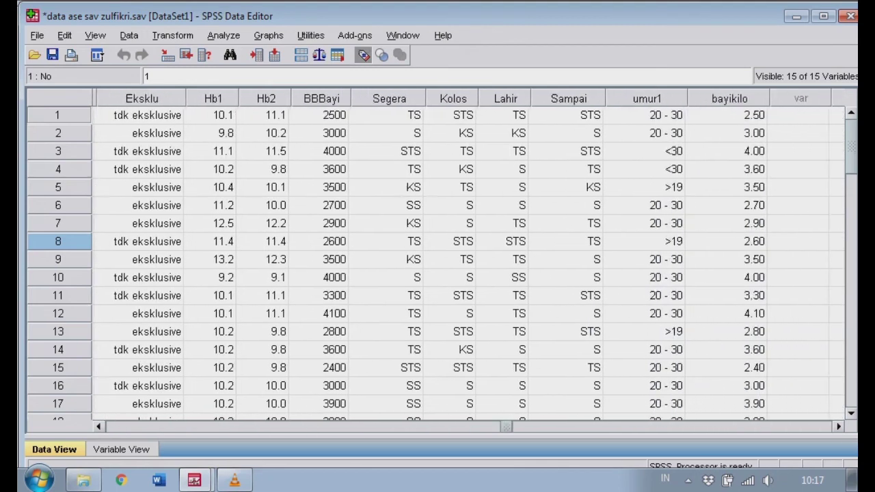
{"action": "left_click", "coordinate": [624, 115]}
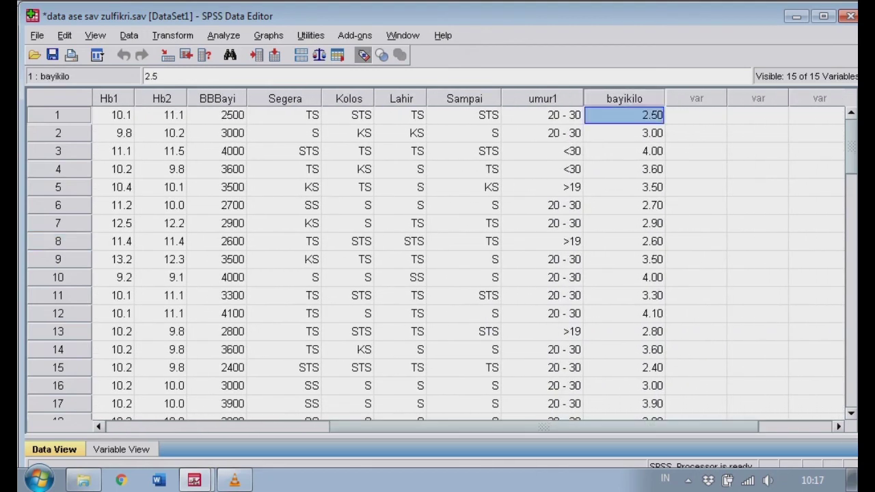
Select the row of case 1 and compare its bayikilo value with its BBBayi weight.
{"action": "left_click", "coordinate": [57, 115]}
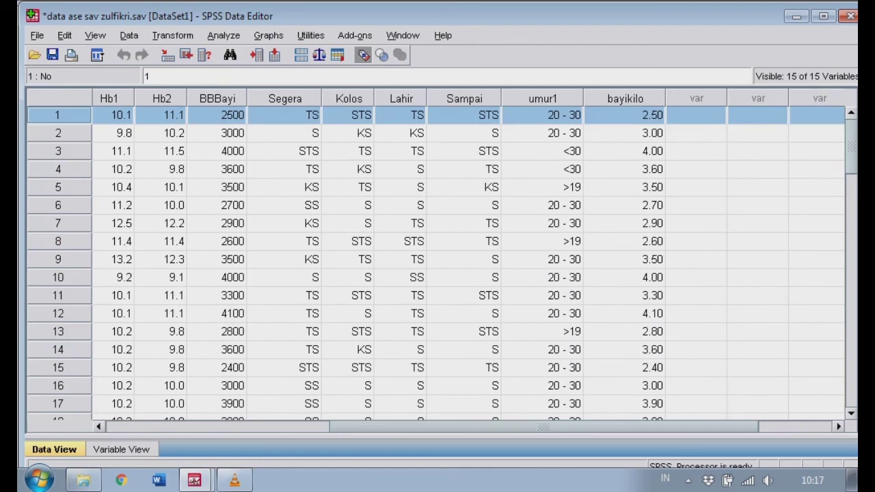
{"action": "scroll", "coordinate": [469, 260], "scroll_direction": "left", "scroll_amount": 6}
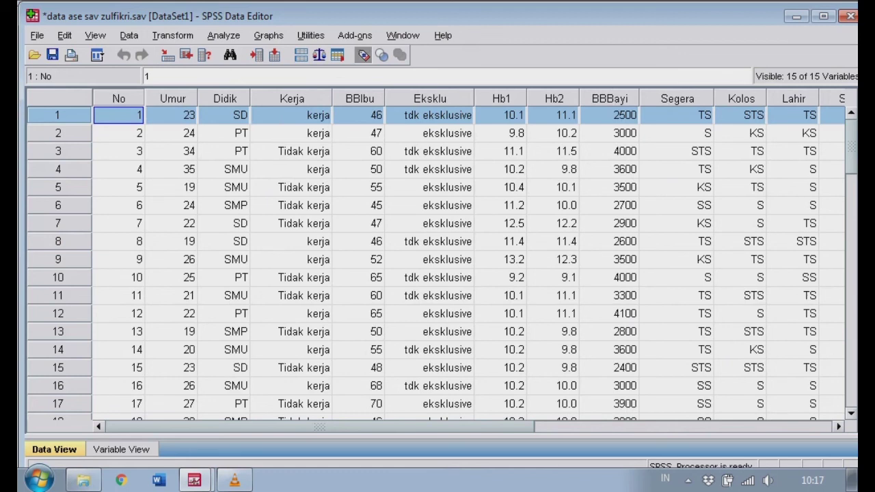
{"action": "scroll", "coordinate": [469, 260], "scroll_direction": "right", "scroll_amount": 6}
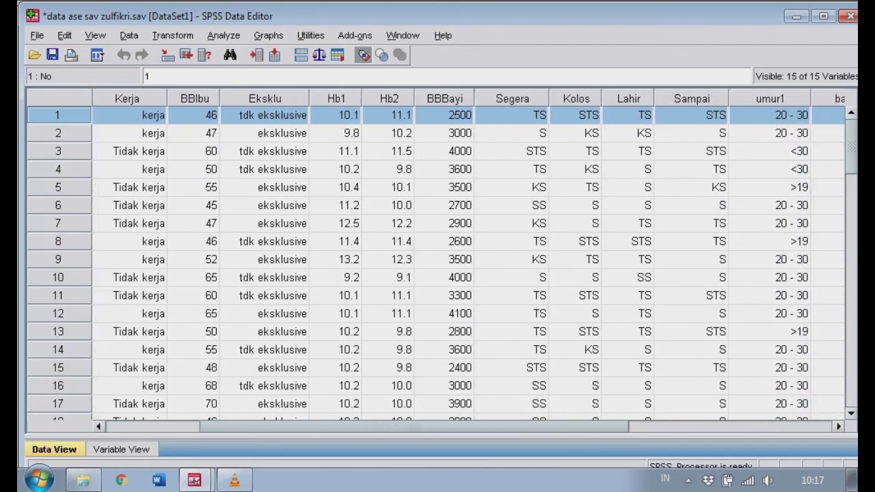
{"action": "scroll", "coordinate": [469, 260], "scroll_direction": "right", "scroll_amount": 5}
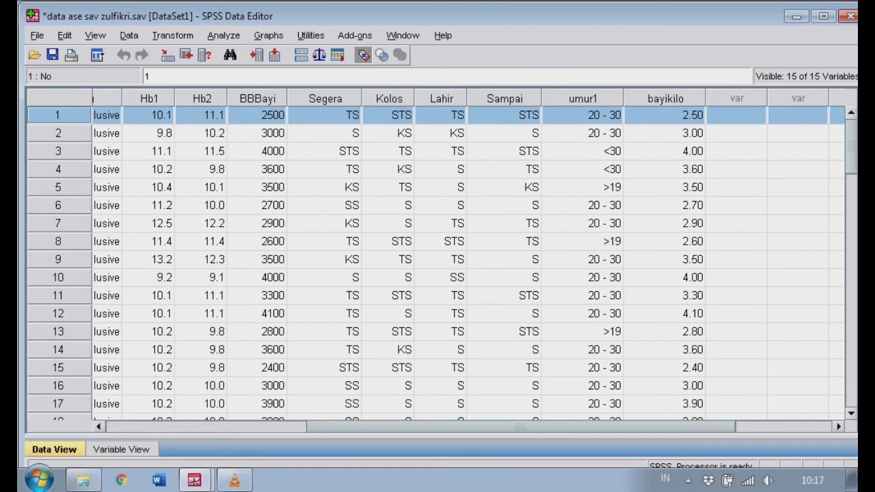
{"action": "scroll", "coordinate": [469, 260], "scroll_direction": "left", "scroll_amount": 2}
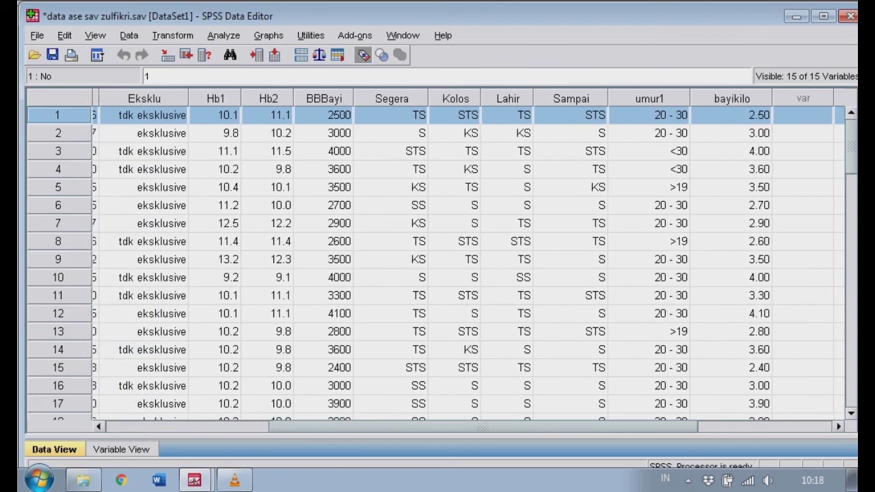
Select the rows of cases 2, 3 and 4 in turn and check each bayikilo value against BBBayi.
{"action": "left_click", "coordinate": [323, 133]}
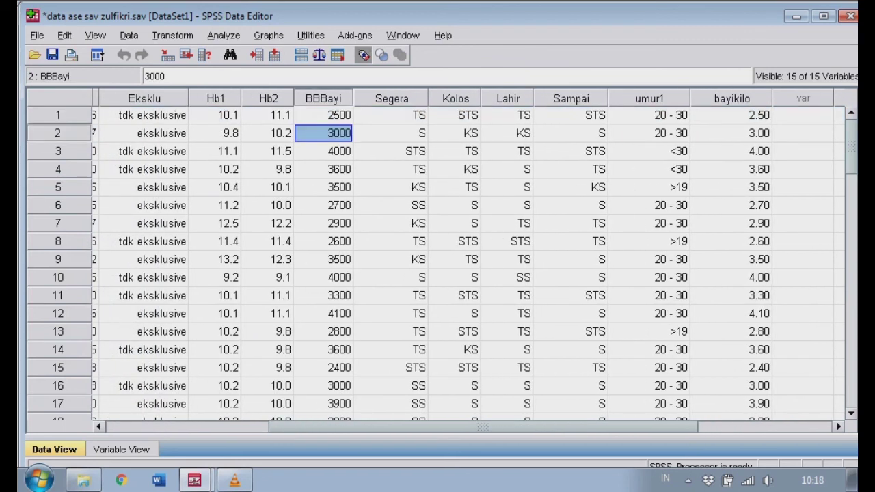
{"action": "left_click", "coordinate": [57, 134]}
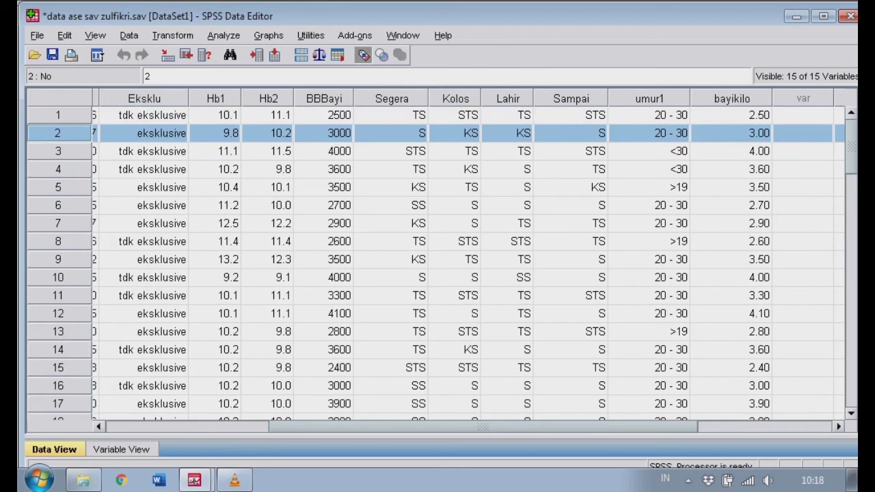
{"action": "left_click", "coordinate": [58, 151]}
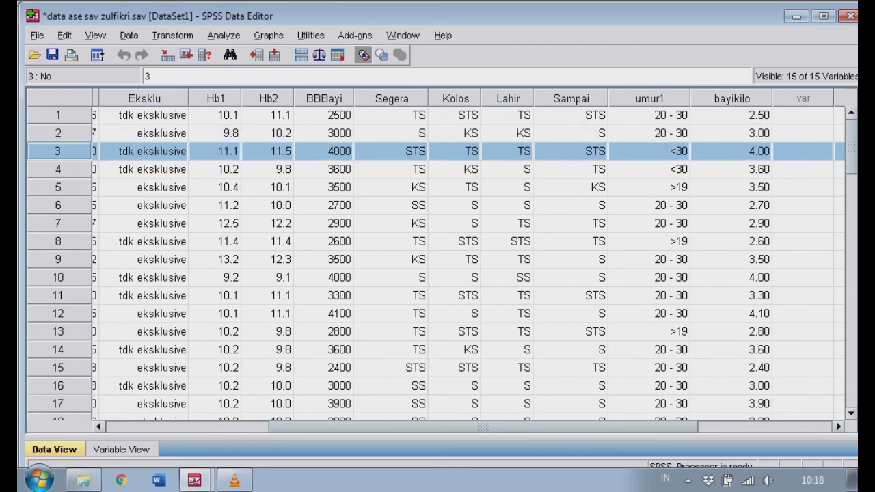
{"action": "left_click", "coordinate": [57, 169]}
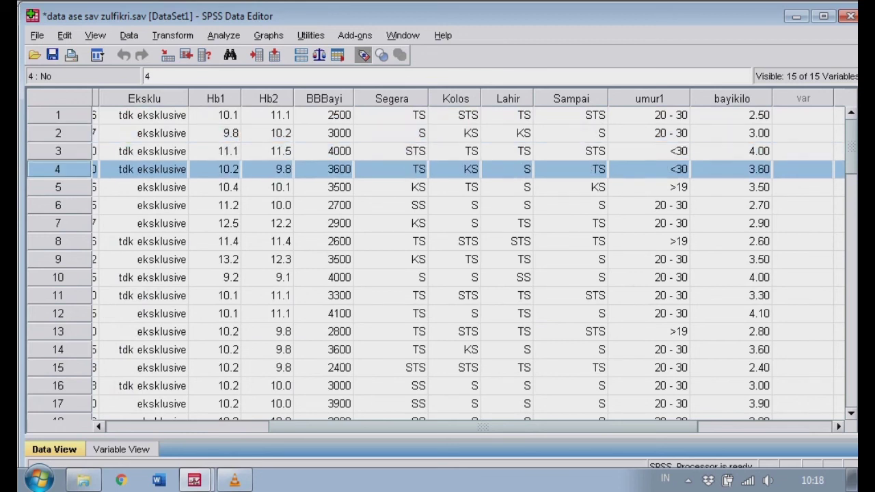
Look through the cases further down the data file, comparing their bayikilo values with BBBayi, and return to the first case.
{"action": "scroll", "coordinate": [437, 260], "scroll_direction": "down", "scroll_amount": 3}
{"action": "scroll", "coordinate": [438, 260], "scroll_direction": "up", "scroll_amount": 3}
{"action": "scroll", "coordinate": [437, 260], "scroll_direction": "down", "scroll_amount": 3}
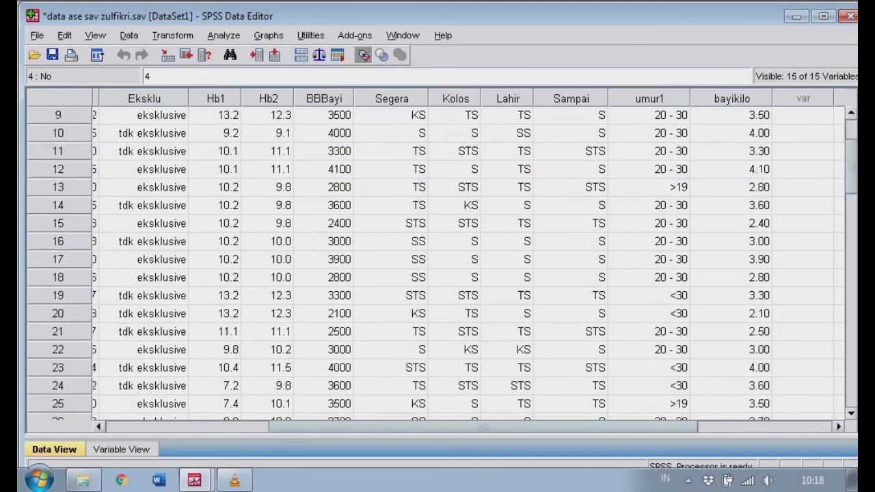
{"action": "scroll", "coordinate": [438, 259], "scroll_direction": "up", "scroll_amount": 2}
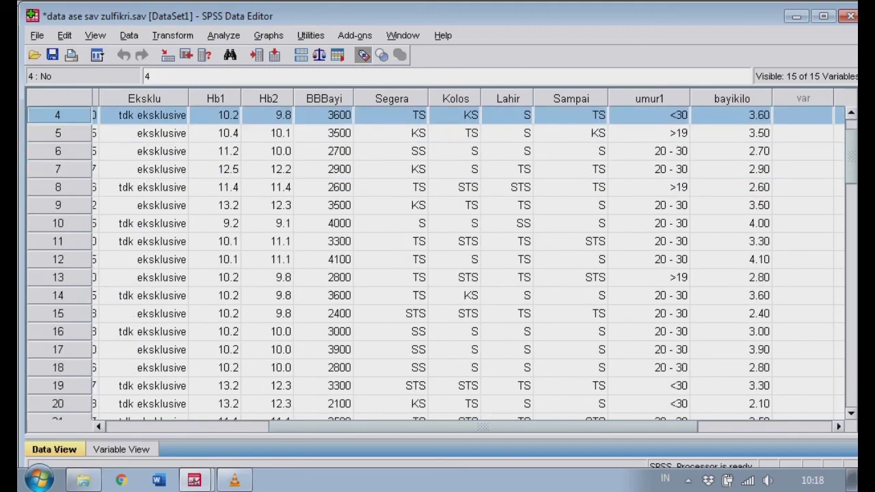
{"action": "scroll", "coordinate": [437, 260], "scroll_direction": "down", "scroll_amount": 5}
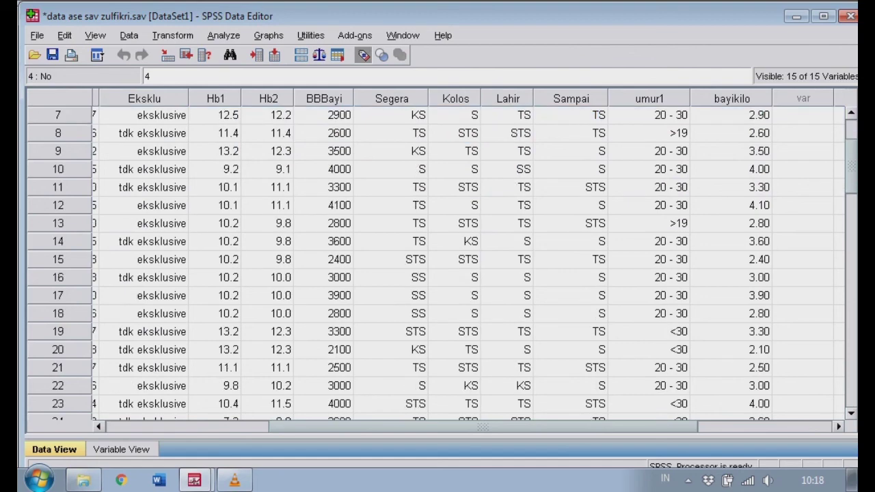
{"action": "scroll", "coordinate": [438, 260], "scroll_direction": "up", "scroll_amount": 5}
{"action": "scroll", "coordinate": [437, 260], "scroll_direction": "up", "scroll_amount": 1}
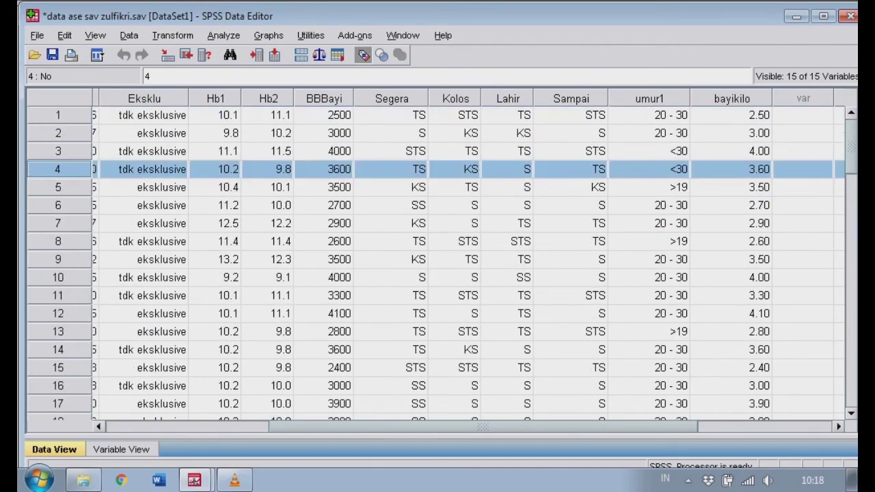